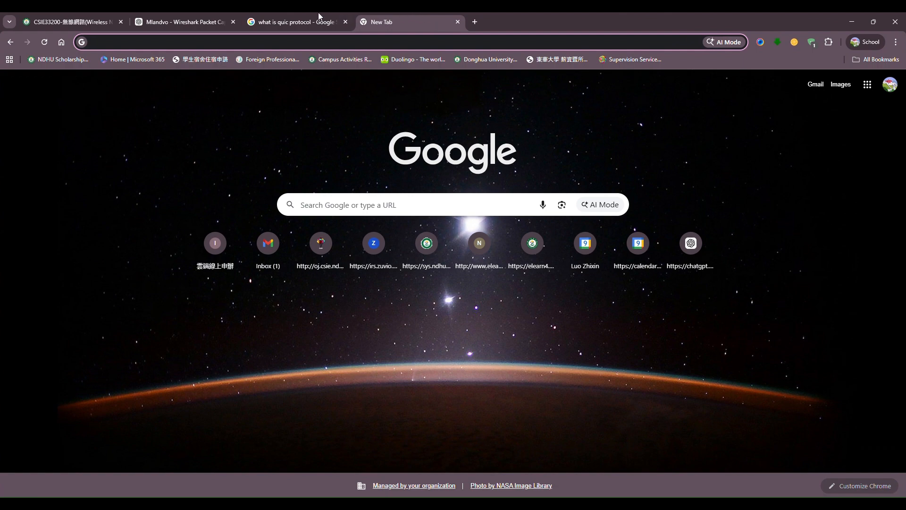
# Review the Homework 2 instructions on the course page, then minimize the browser.
pyautogui.click(92, 20)
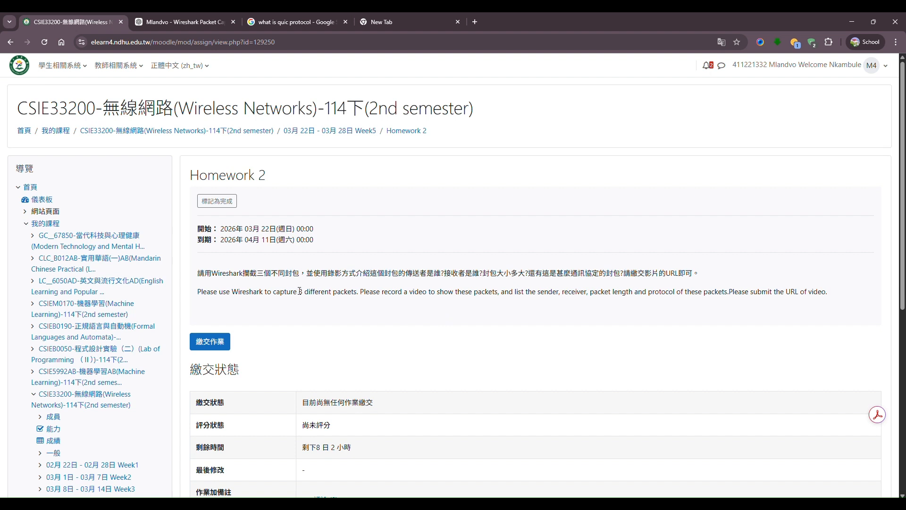
pyautogui.moveTo(297, 291); pyautogui.dragTo(334, 288)
pyautogui.click(855, 21)
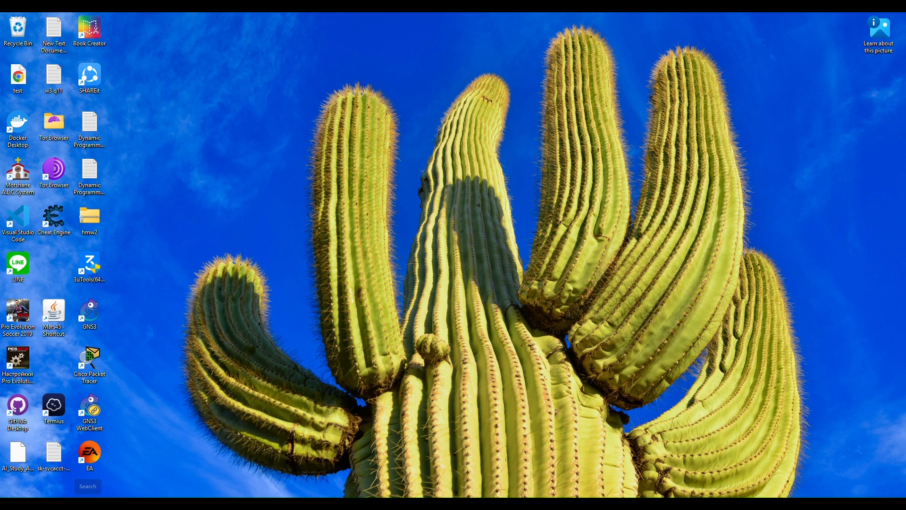
# Open Wireshark and start a live packet capture on the Wi-Fi interface.
pyautogui.click(88, 486)
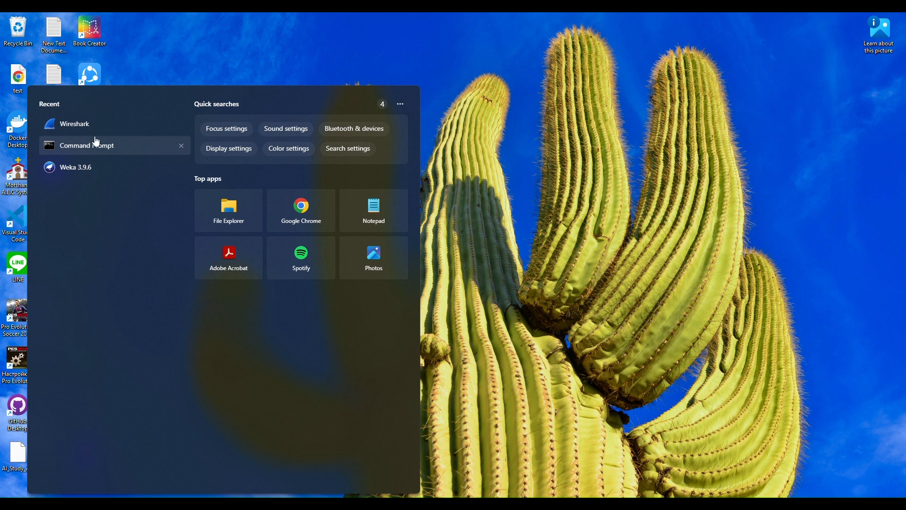
pyautogui.click(96, 135)
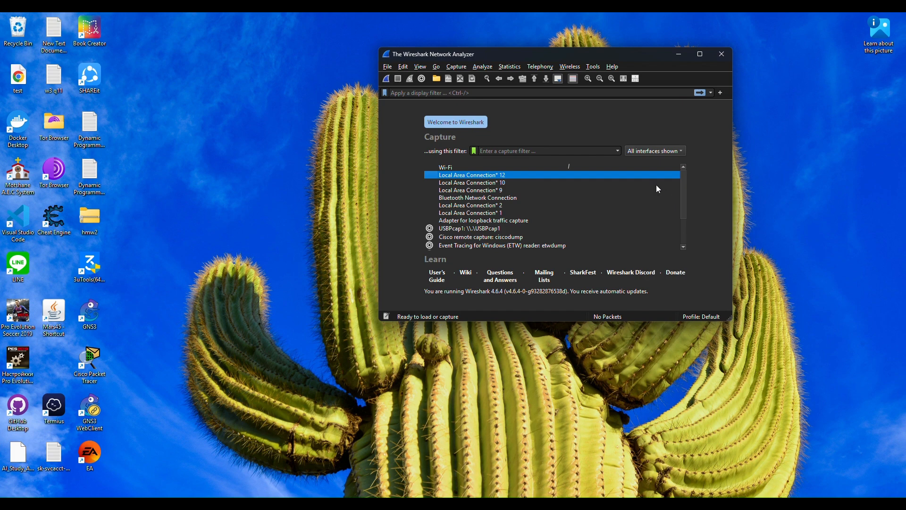
pyautogui.click(546, 168)
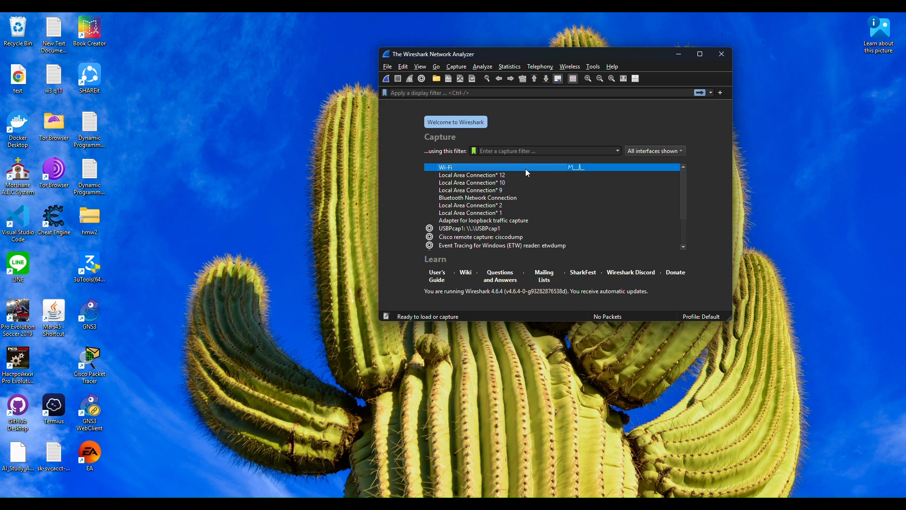
pyautogui.moveTo(525, 169)
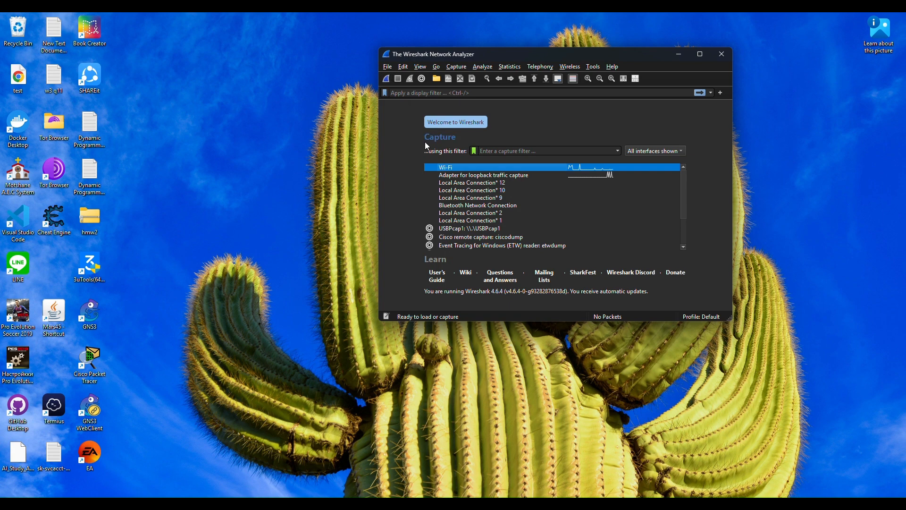
pyautogui.click(389, 81)
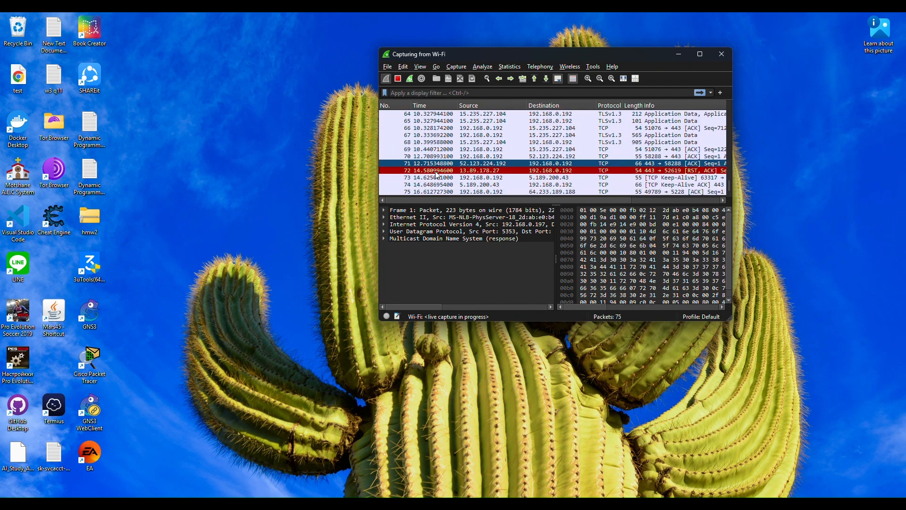
pyautogui.press('super+s')
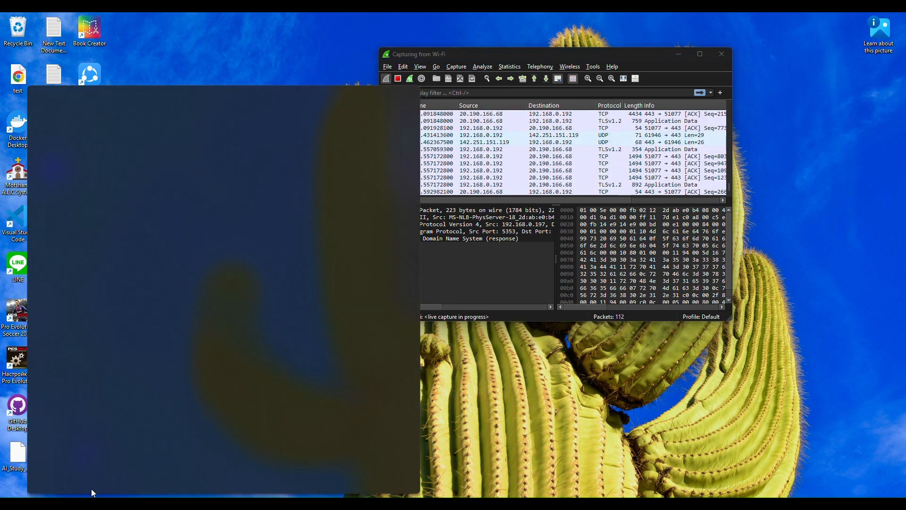
pyautogui.click(134, 149)
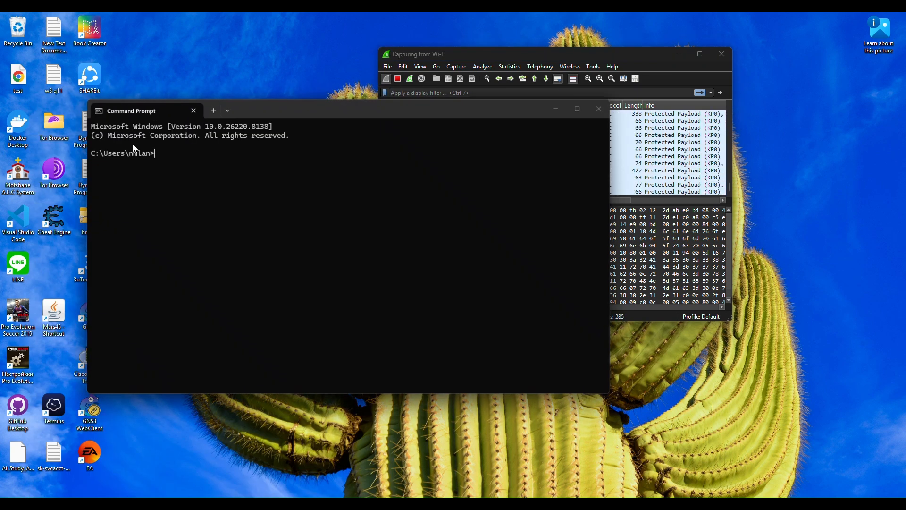
pyautogui.write('ping ')
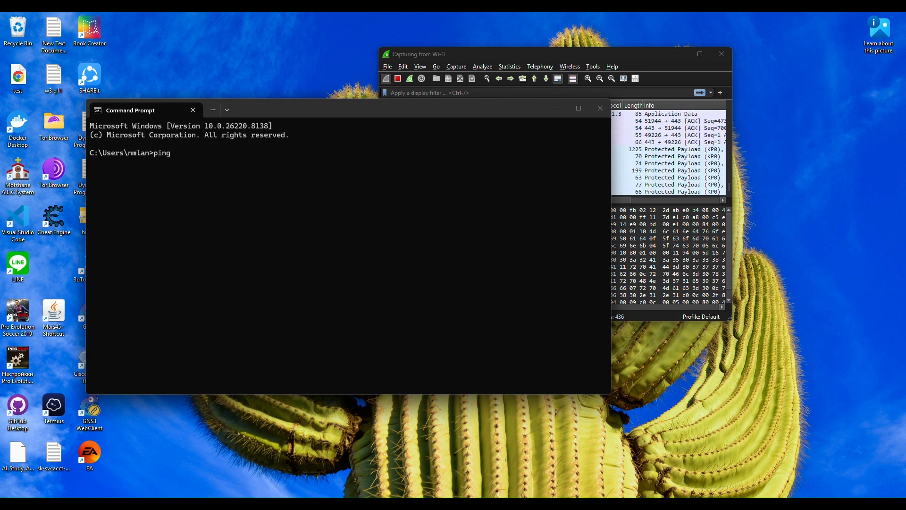
pyautogui.write('ww.google')
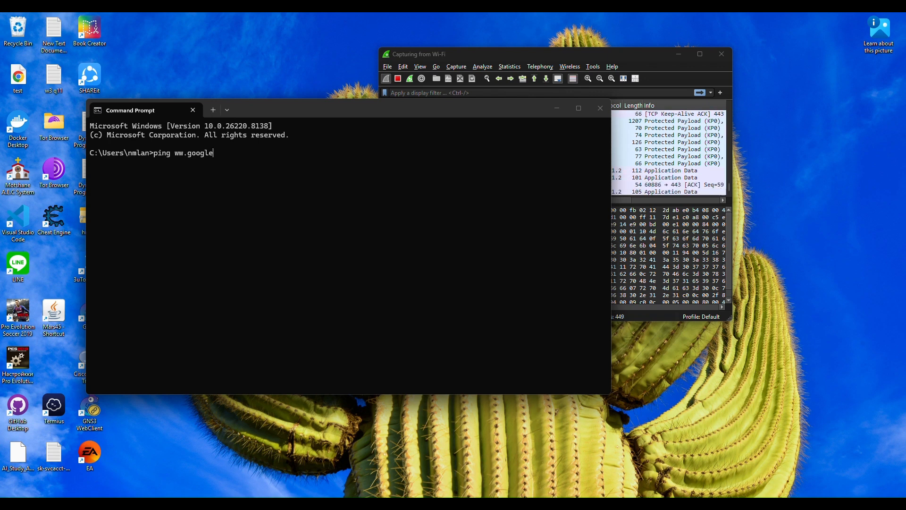
pyautogui.write('.co')
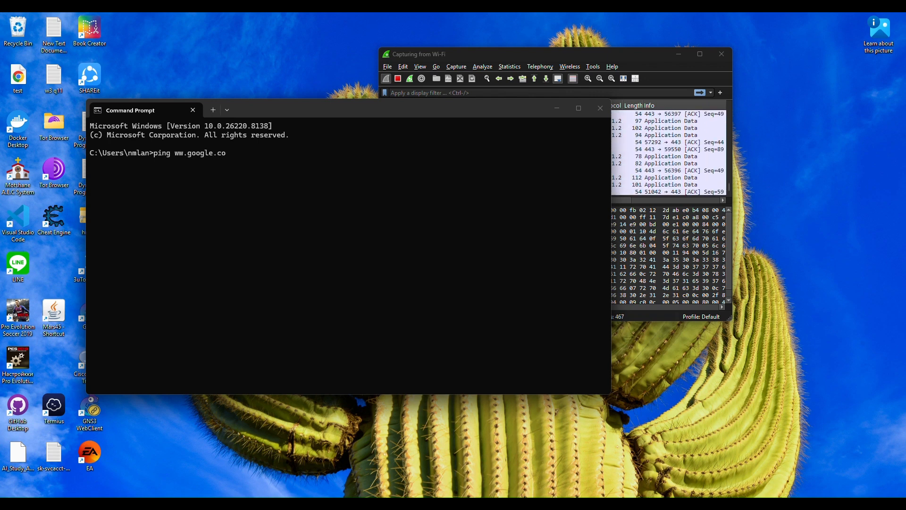
pyautogui.write('w')
pyautogui.press('Right')
pyautogui.press('Right')
pyautogui.press('Right')
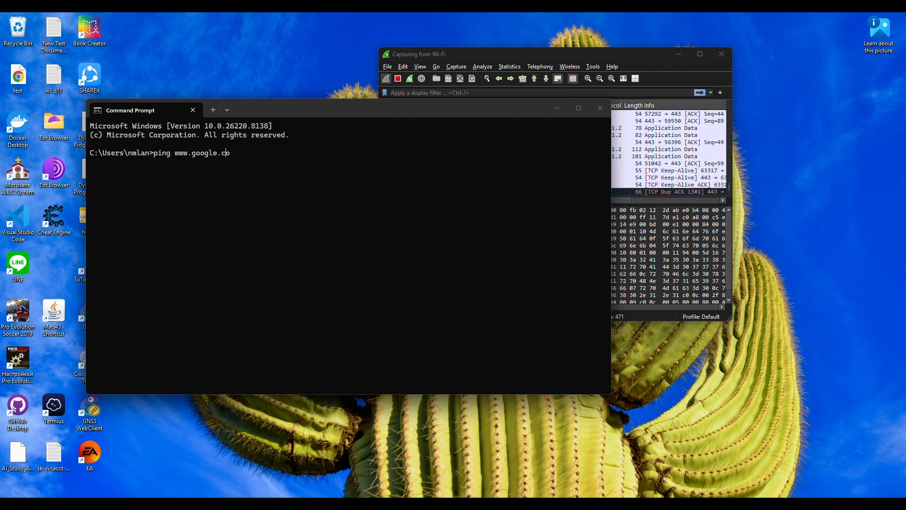
pyautogui.write('m')
pyautogui.press('Return')
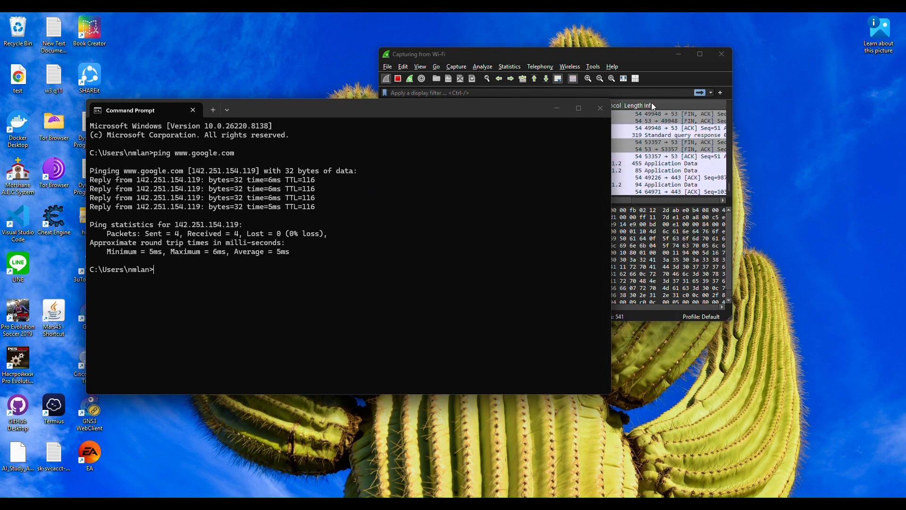
# Stop the Wi-Fi capture in Wireshark and maximize its window.
pyautogui.click(399, 79)
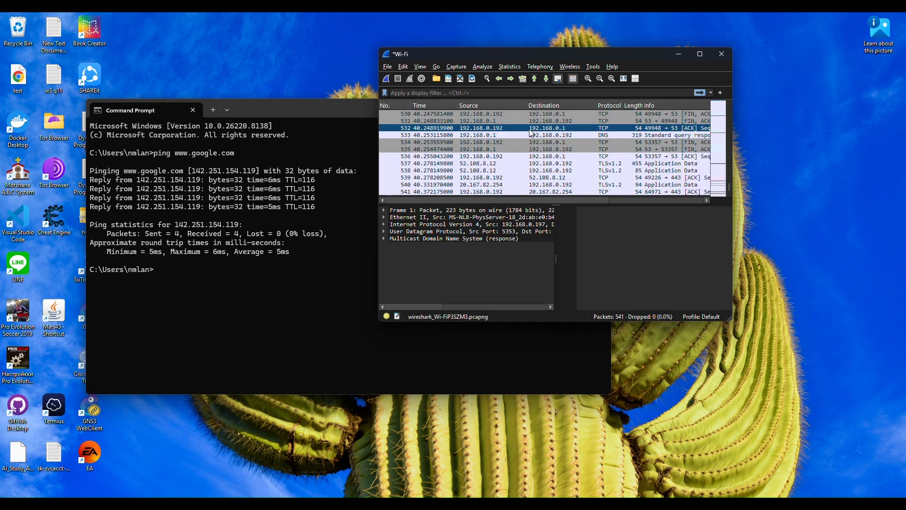
pyautogui.click(615, 143)
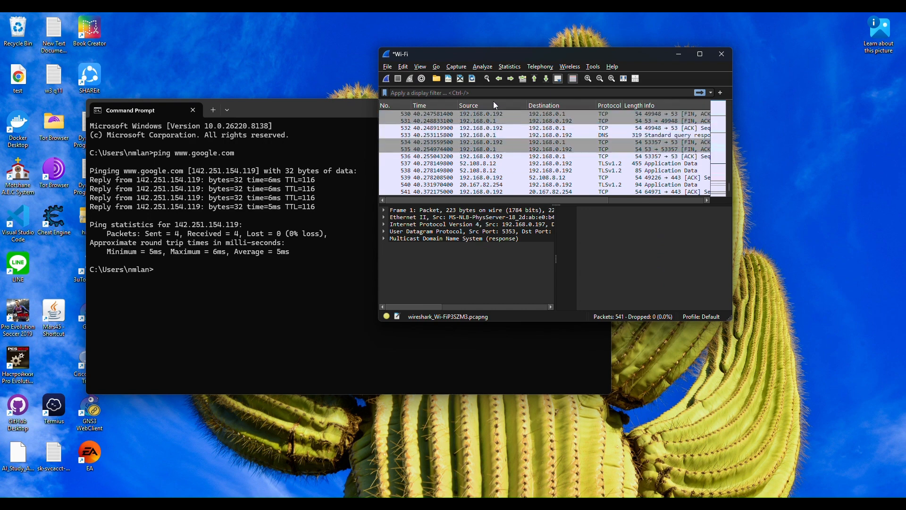
pyautogui.click(701, 58)
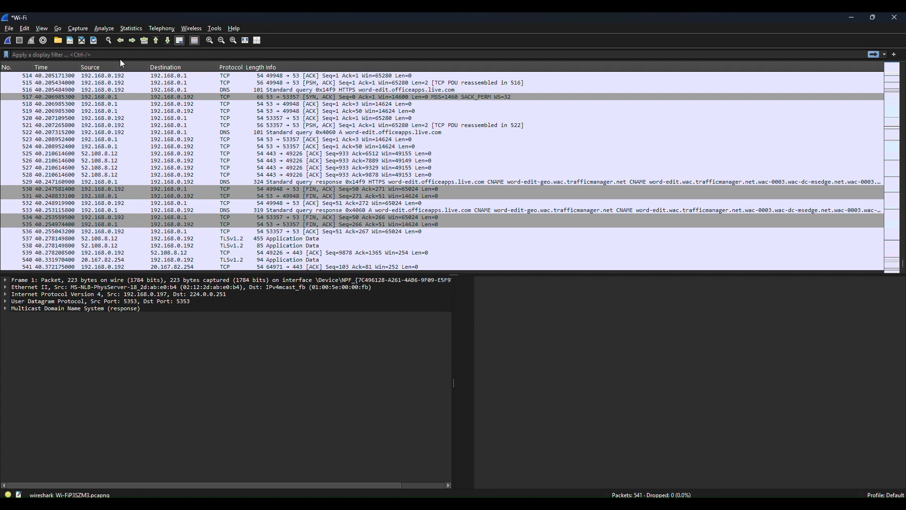
pyautogui.click(198, 90)
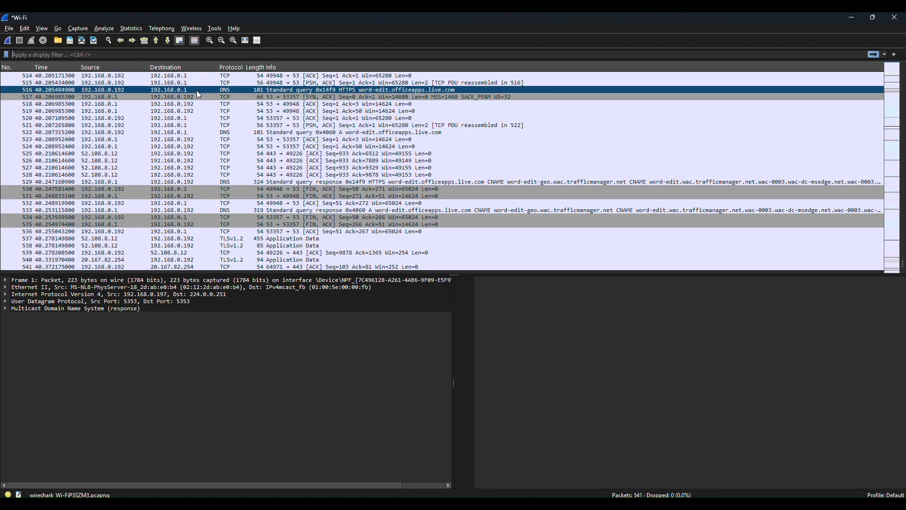
pyautogui.click(218, 82)
pyautogui.click(231, 104)
pyautogui.click(188, 84)
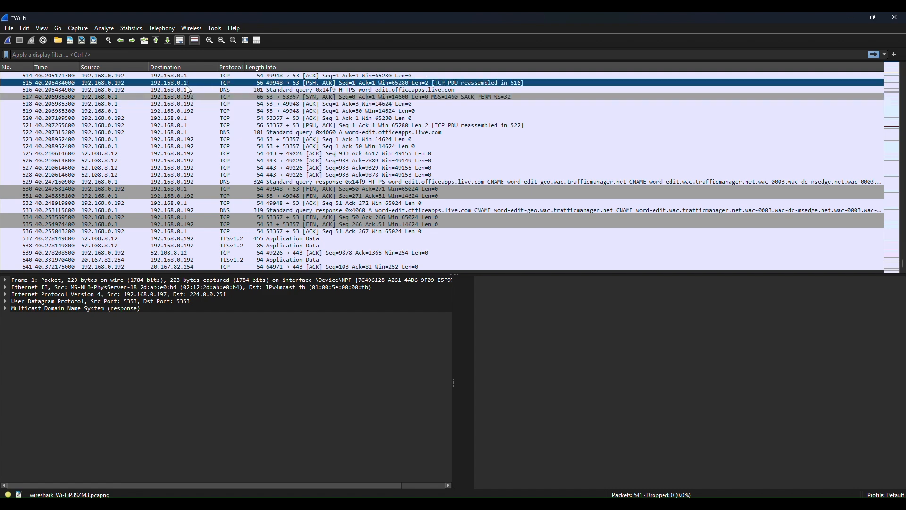
# Apply the display filter icmp and inspect the first ping request packet and its reply.
pyautogui.click(172, 56)
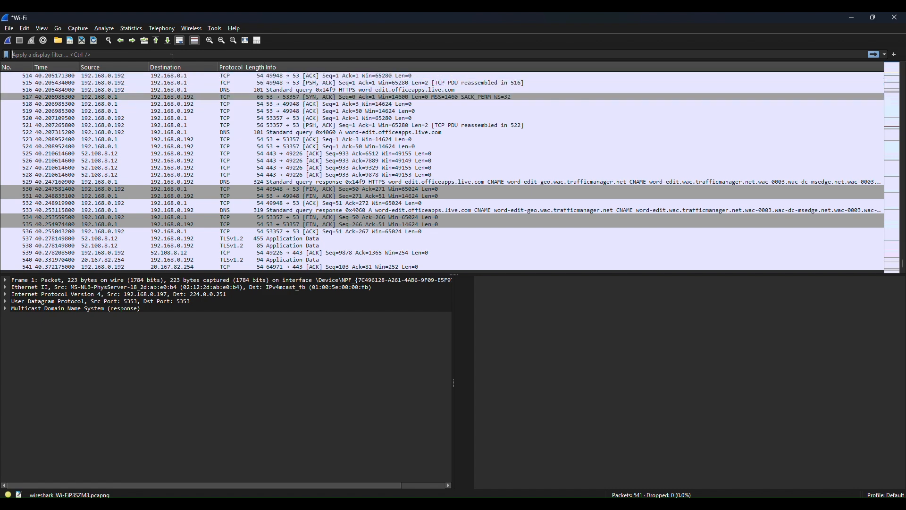
pyautogui.write('icmp')
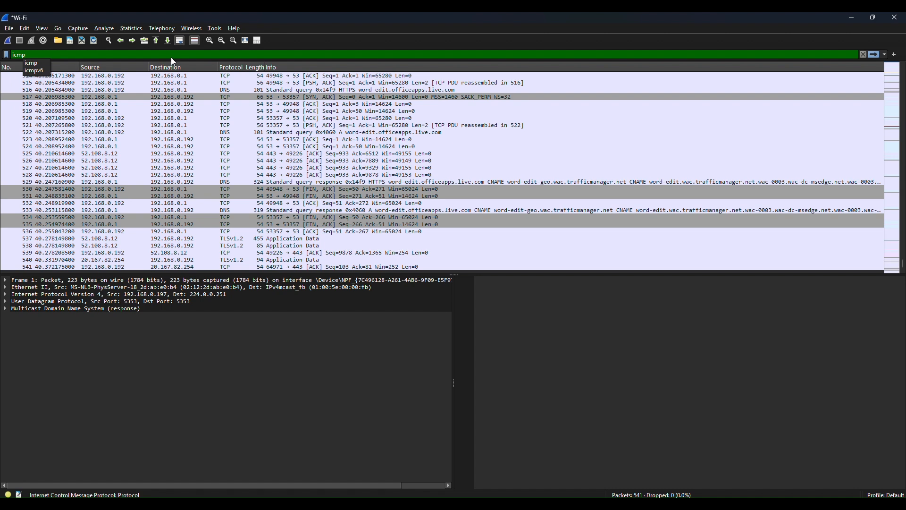
pyautogui.press('Return')
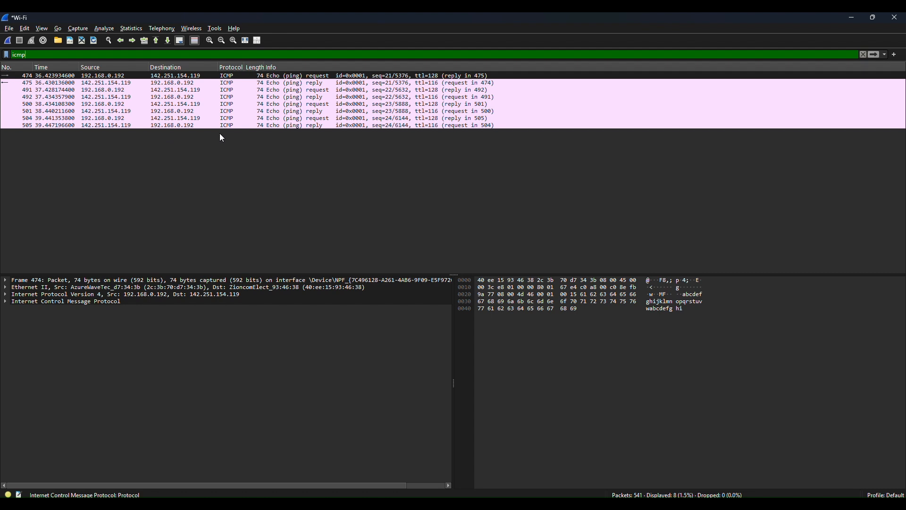
pyautogui.click(229, 76)
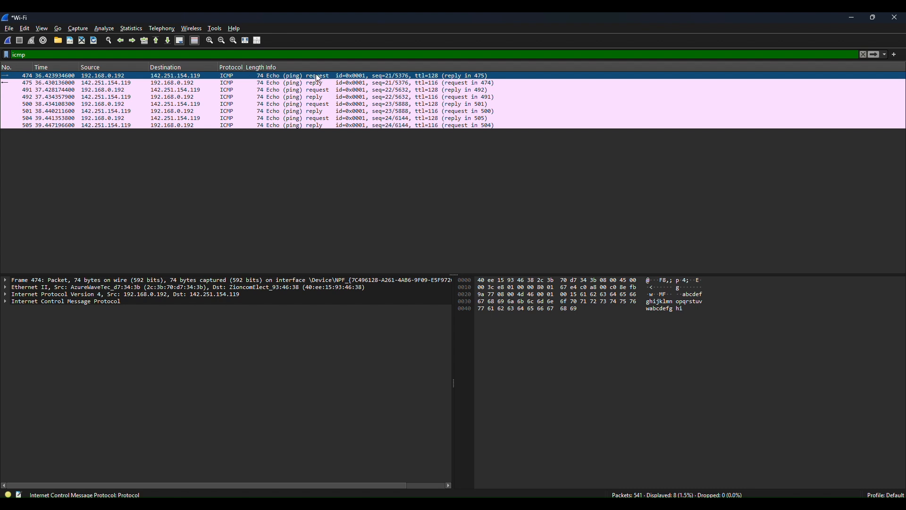
pyautogui.click(289, 83)
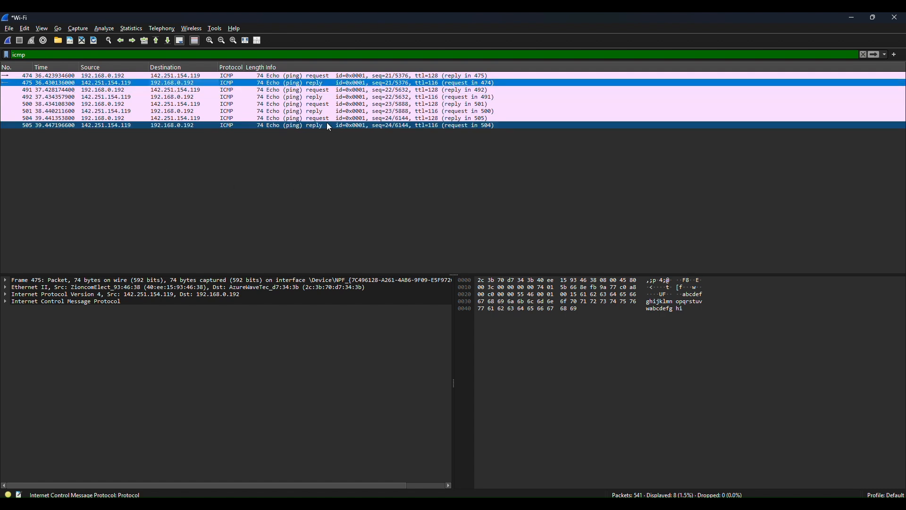
# Replace the display filter with dns to list only the DNS packets.
pyautogui.click(247, 51)
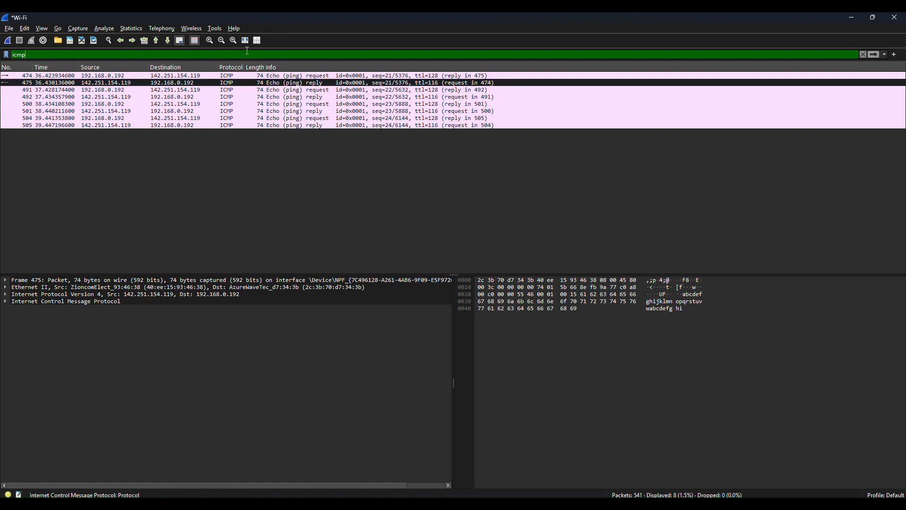
pyautogui.press('BackSpace')
pyautogui.press('BackSpace')
pyautogui.press('BackSpace')
pyautogui.press('BackSpace')
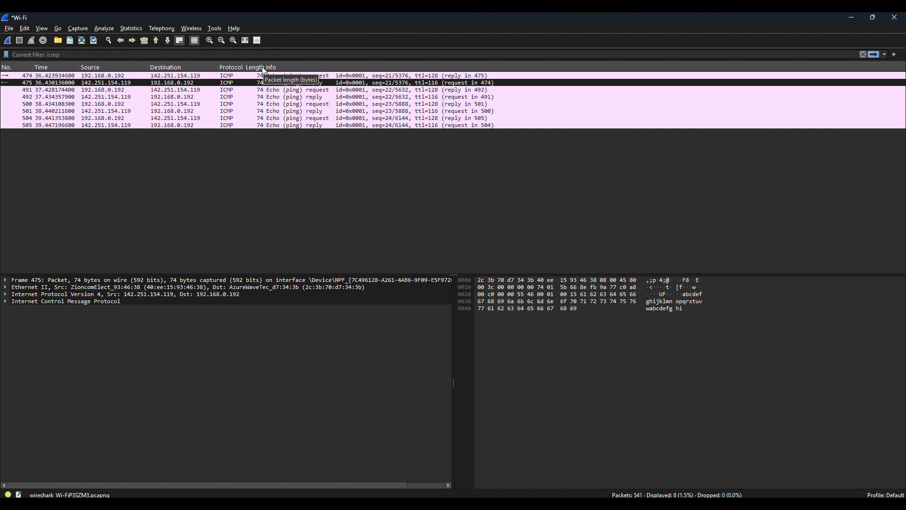
pyautogui.write('dns')
pyautogui.press('Return')
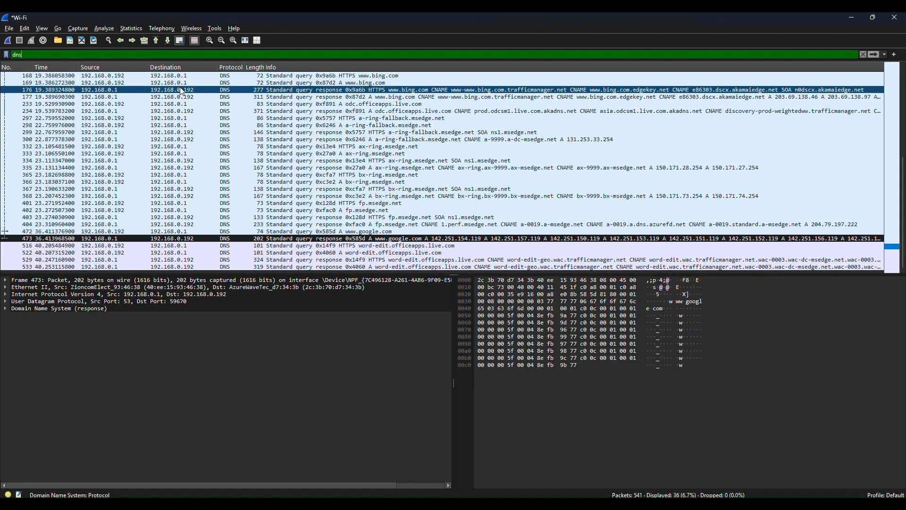
pyautogui.click(182, 90)
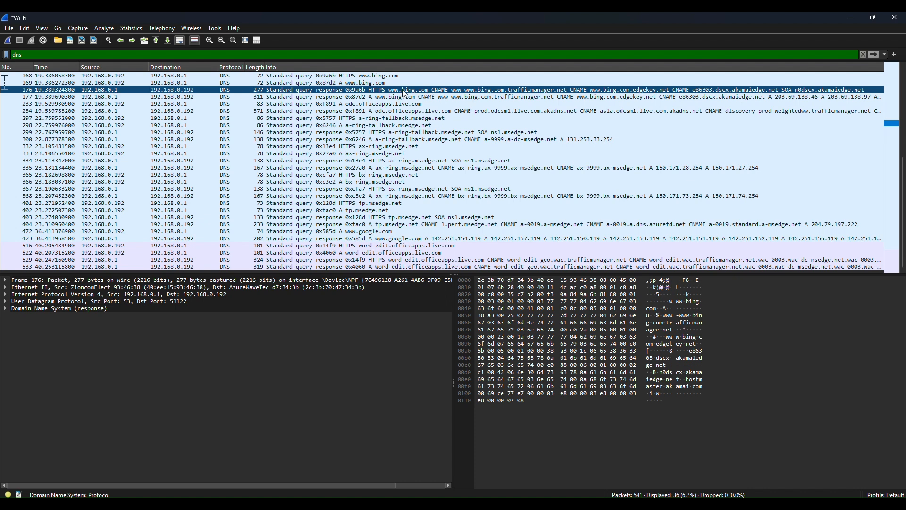
pyautogui.keyDown('ctrl'); pyautogui.click(415, 97); pyautogui.keyUp('ctrl')
pyautogui.keyDown('ctrl'); pyautogui.click(416, 96); pyautogui.keyUp('ctrl')
pyautogui.keyDown('ctrl'); pyautogui.click(368, 96); pyautogui.keyUp('ctrl')
pyautogui.click(187, 93)
pyautogui.keyDown('ctrl'); pyautogui.click(241, 96); pyautogui.keyUp('ctrl')
pyautogui.keyDown('ctrl'); pyautogui.click(247, 96); pyautogui.keyUp('ctrl')
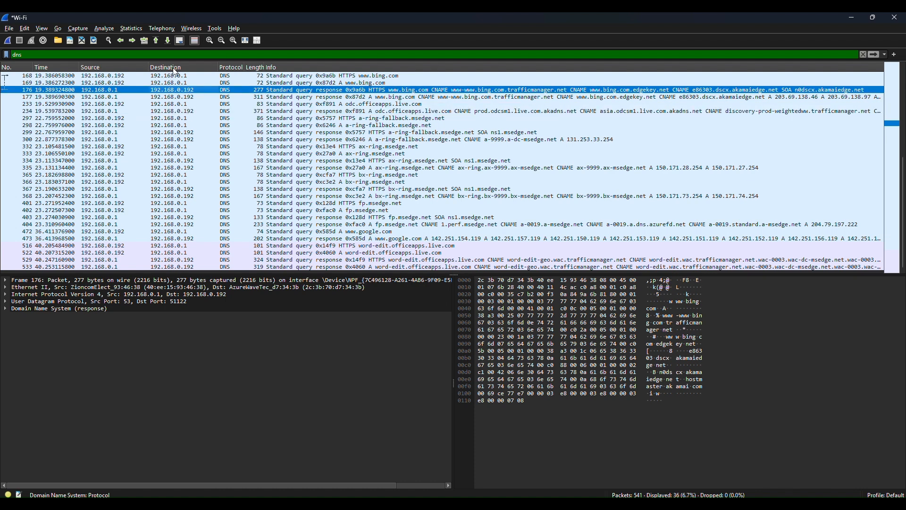
# Replace the display filter with tcp and select packet 159 to inspect its sender, receiver, protocol and length.
pyautogui.click(86, 56)
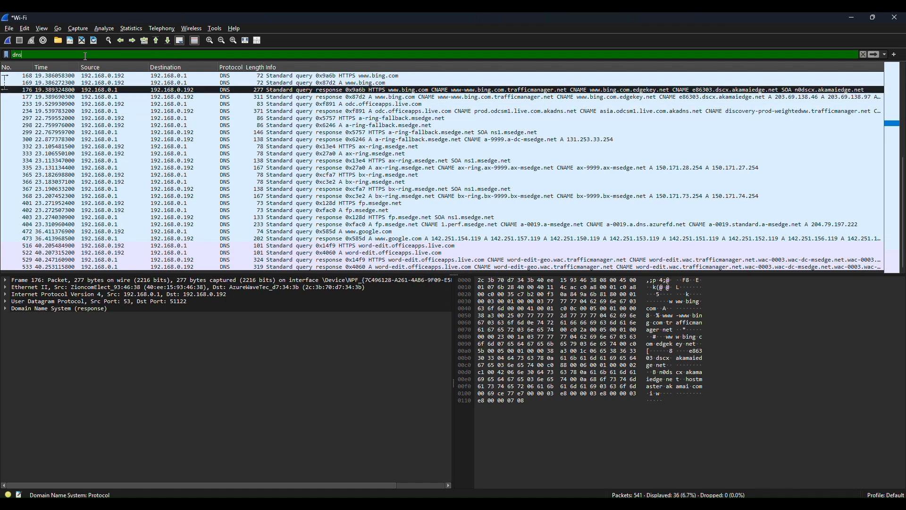
pyautogui.press('BackSpace')
pyautogui.press('BackSpace')
pyautogui.press('BackSpace')
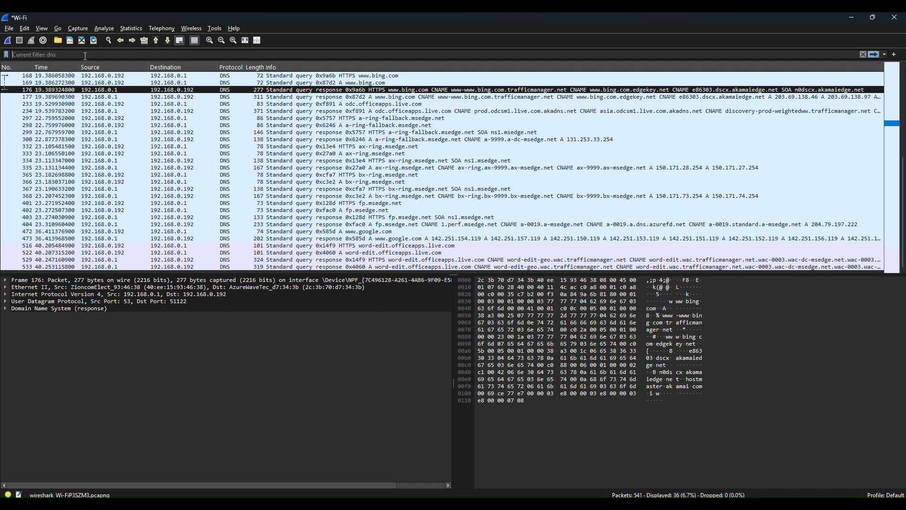
pyautogui.write('tcp')
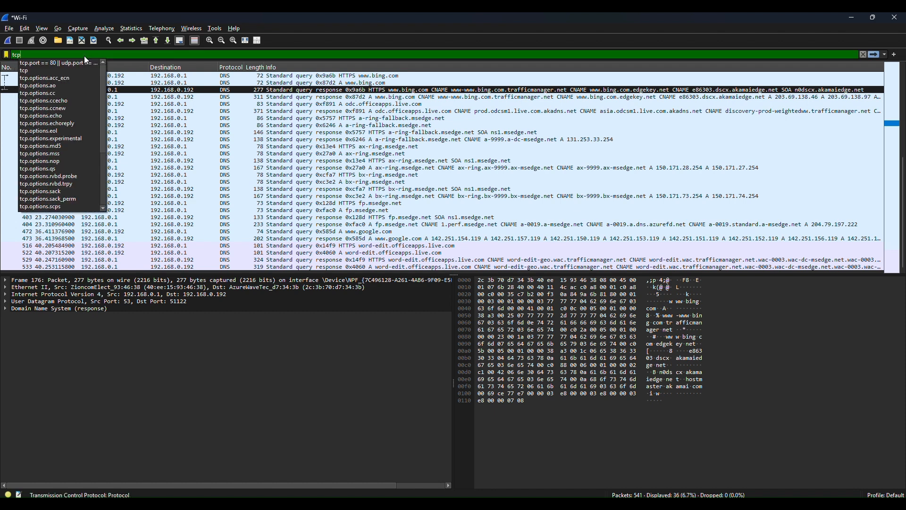
pyautogui.press('Return')
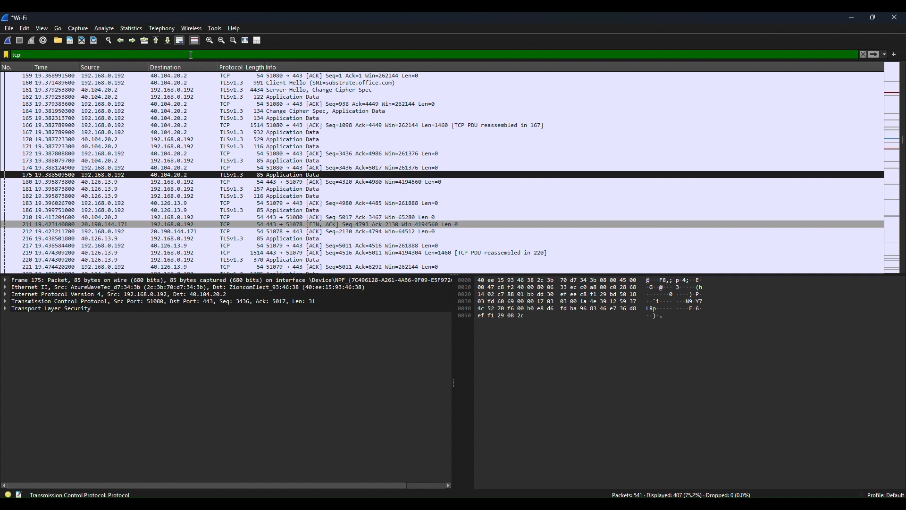
pyautogui.click(199, 76)
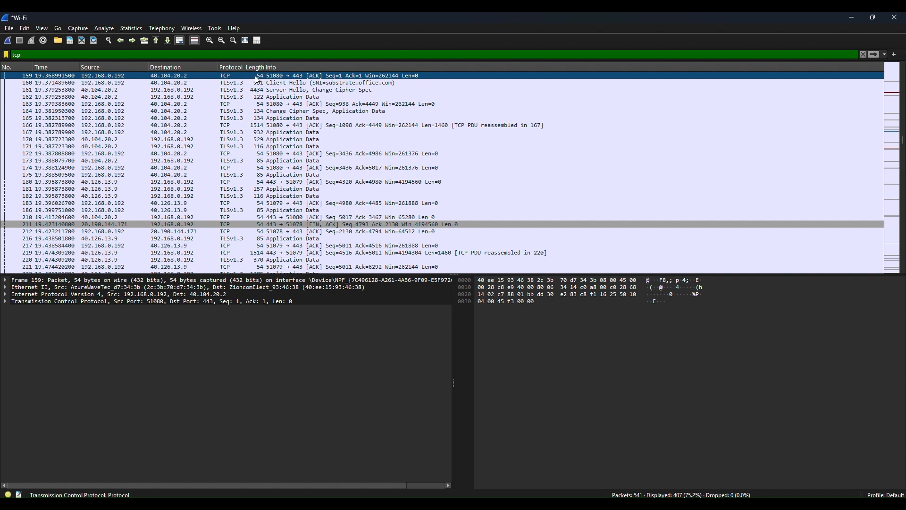
pyautogui.click(202, 55)
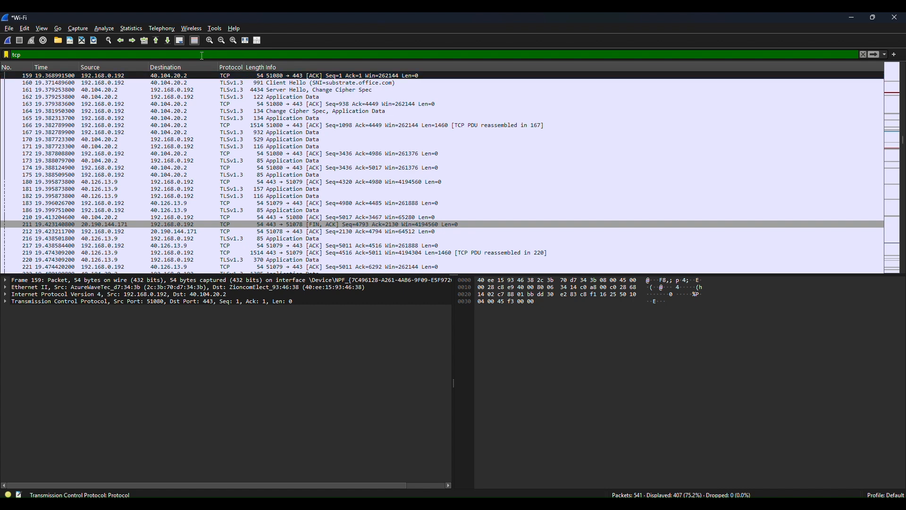
# Replace the display filter with udp to list only the UDP-based packets.
pyautogui.press('BackSpace')
pyautogui.press('BackSpace')
pyautogui.press('BackSpace')
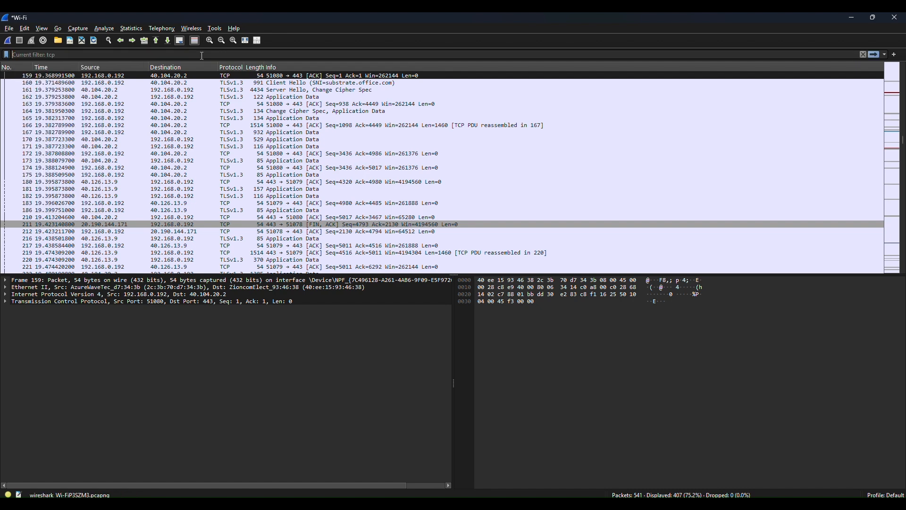
pyautogui.write('udp')
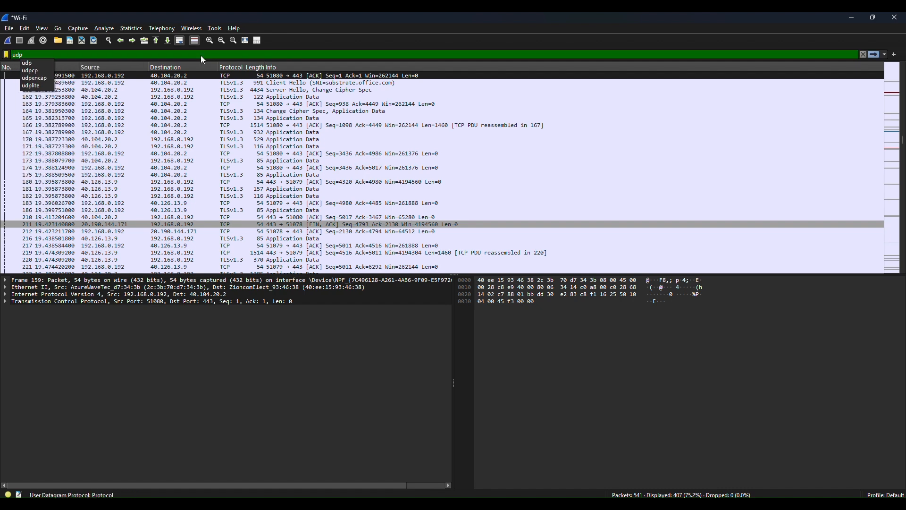
pyautogui.press('Return')
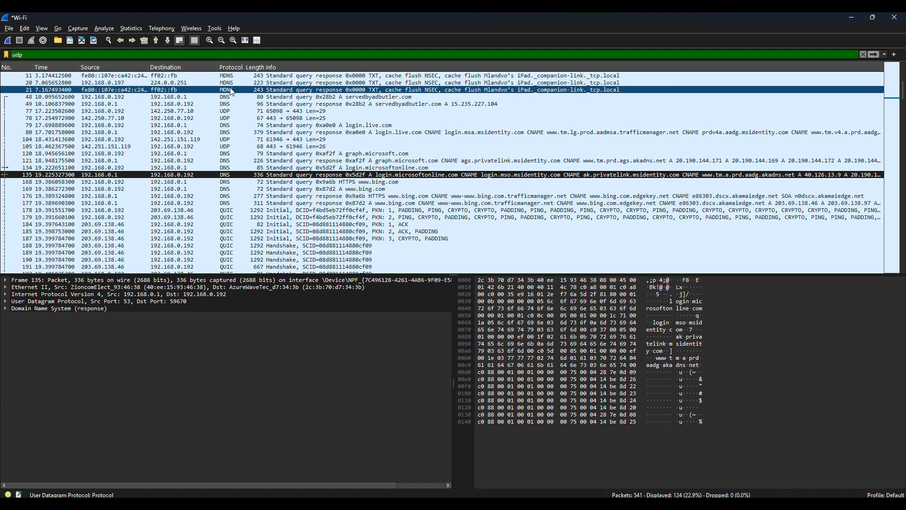
# Inspect the source, destination, protocol and length of UDP packet 104 and its reply, packet 105.
pyautogui.click(235, 141)
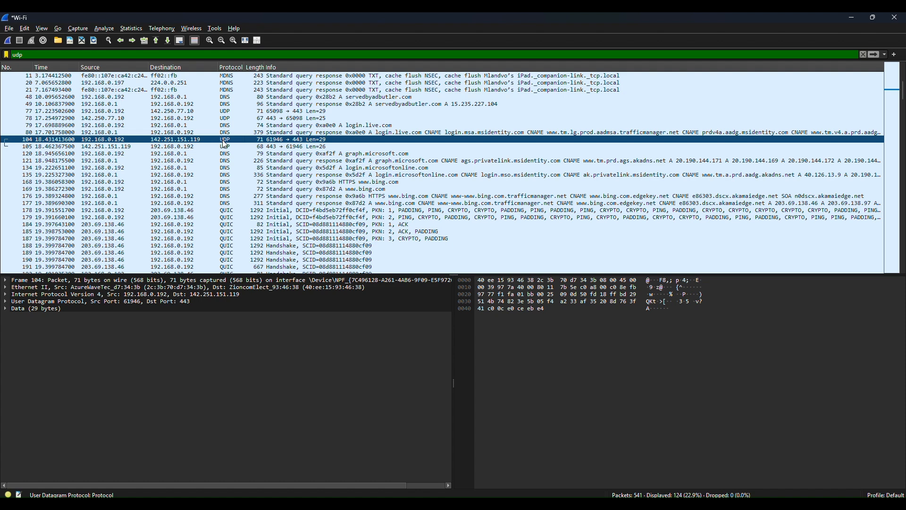
pyautogui.keyDown('ctrl'); pyautogui.click(241, 133); pyautogui.keyUp('ctrl')
pyautogui.click(149, 137)
pyautogui.keyDown('ctrl'); pyautogui.click(92, 147); pyautogui.keyUp('ctrl')
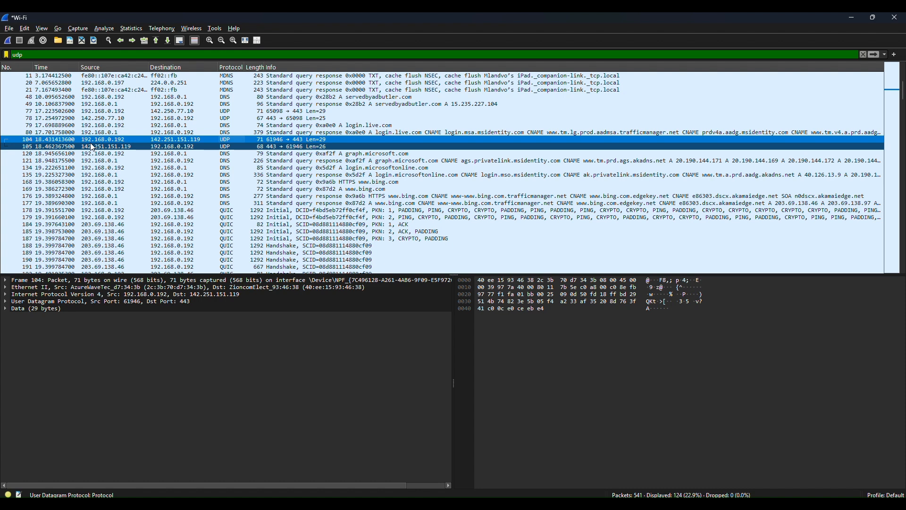
pyautogui.keyDown('ctrl'); pyautogui.click(92, 147); pyautogui.keyUp('ctrl')
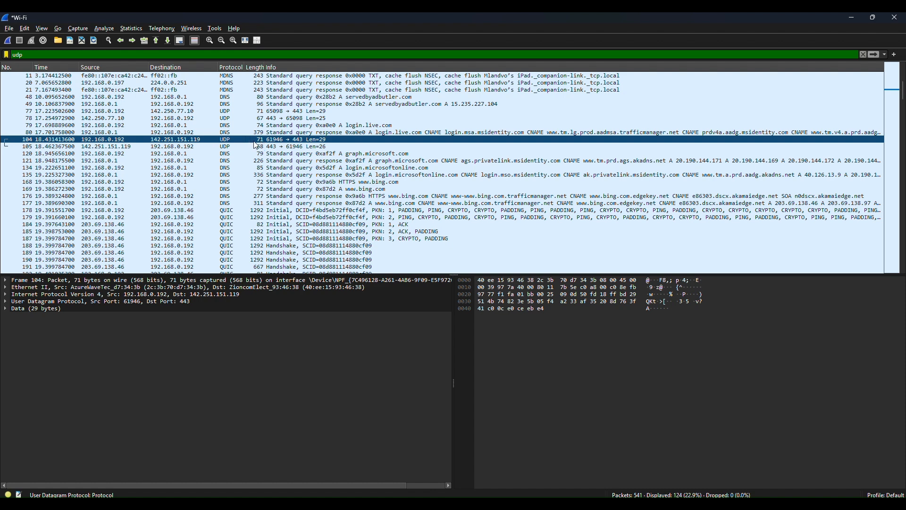
# Replace the display filter with quic to list only the QUIC packets.
pyautogui.click(254, 55)
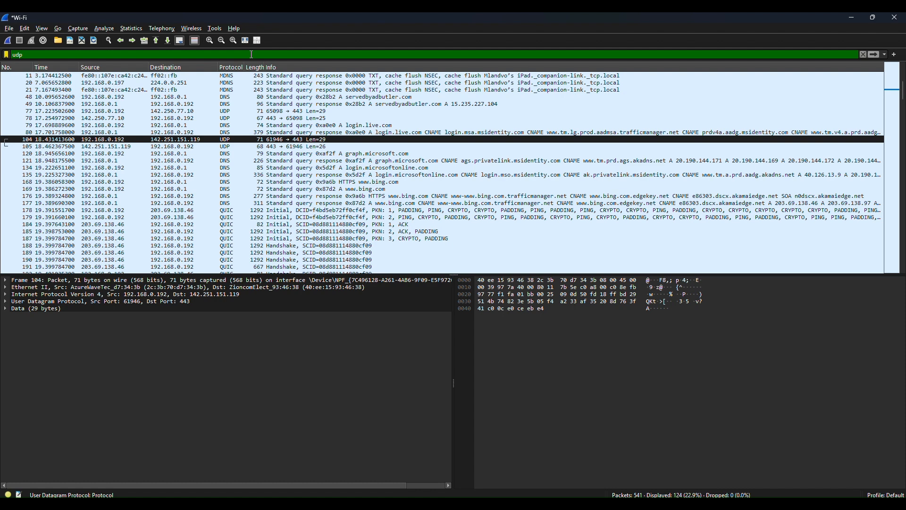
pyautogui.press('BackSpace')
pyautogui.press('BackSpace')
pyautogui.press('BackSpace')
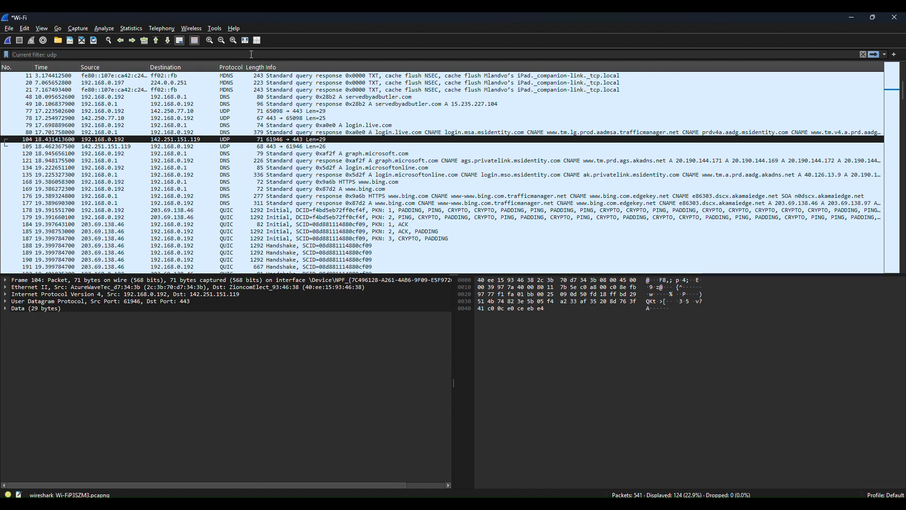
pyautogui.write('quic')
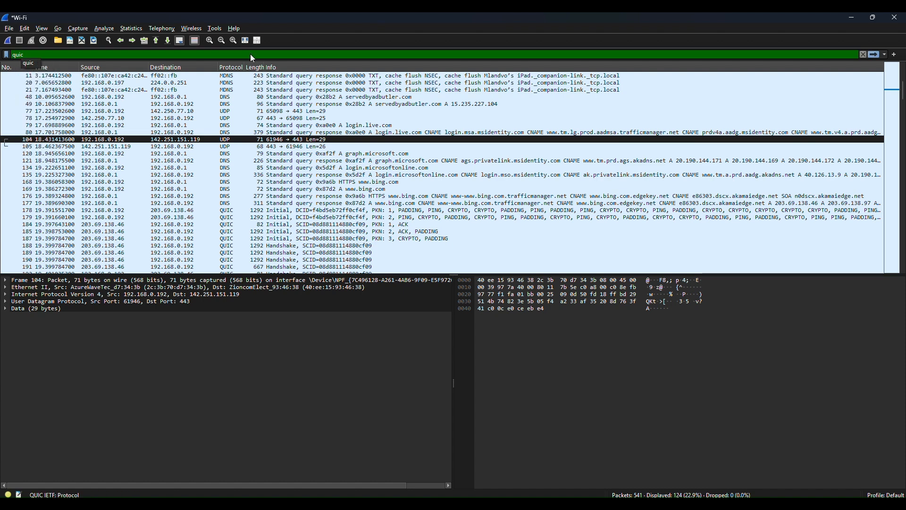
pyautogui.press('Return')
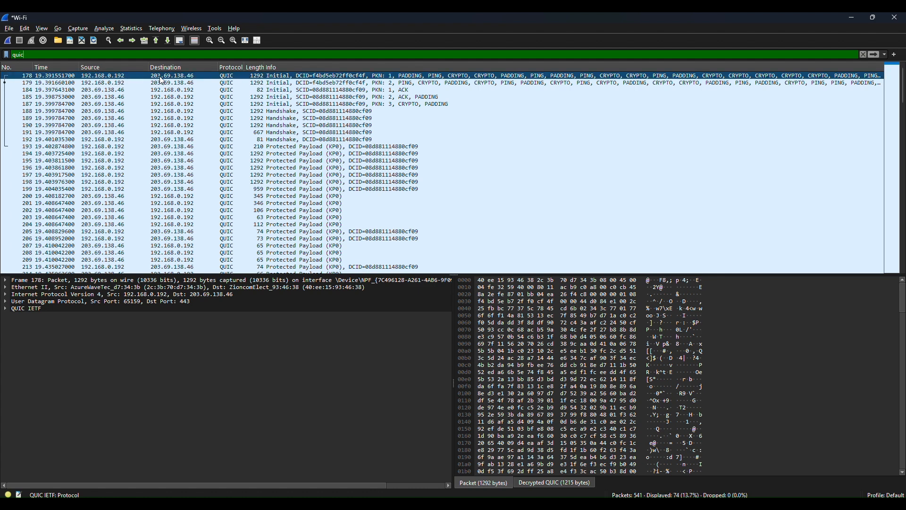
# Examine the destination, protocol and length of QUIC packets 178 and 179.
pyautogui.click(174, 83)
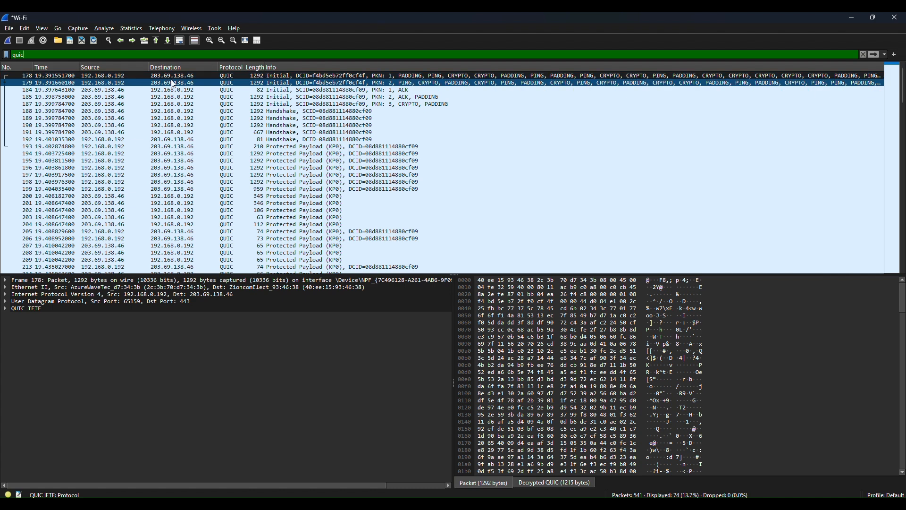
pyautogui.click(226, 76)
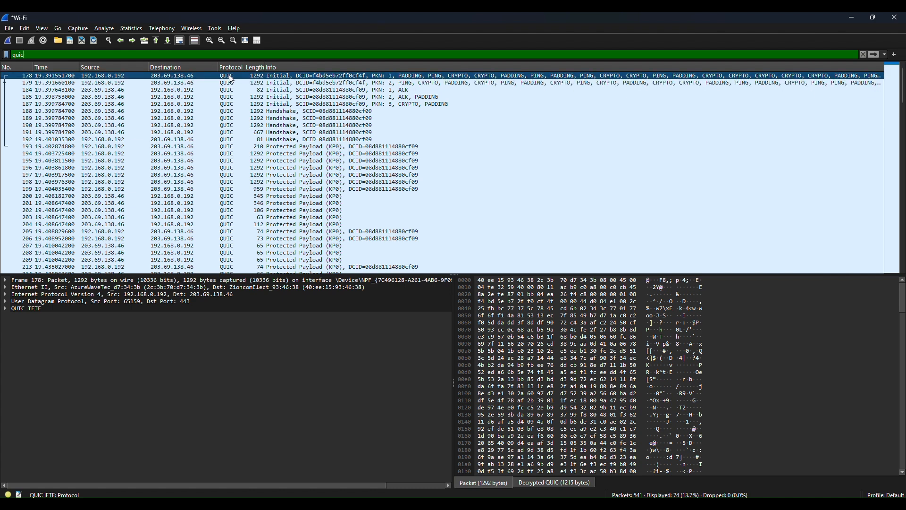
pyautogui.click(256, 83)
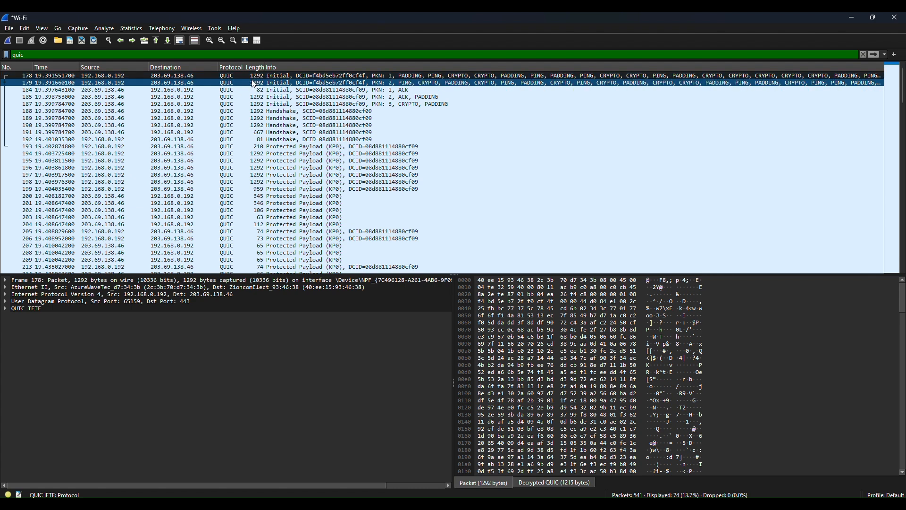
pyautogui.click(251, 78)
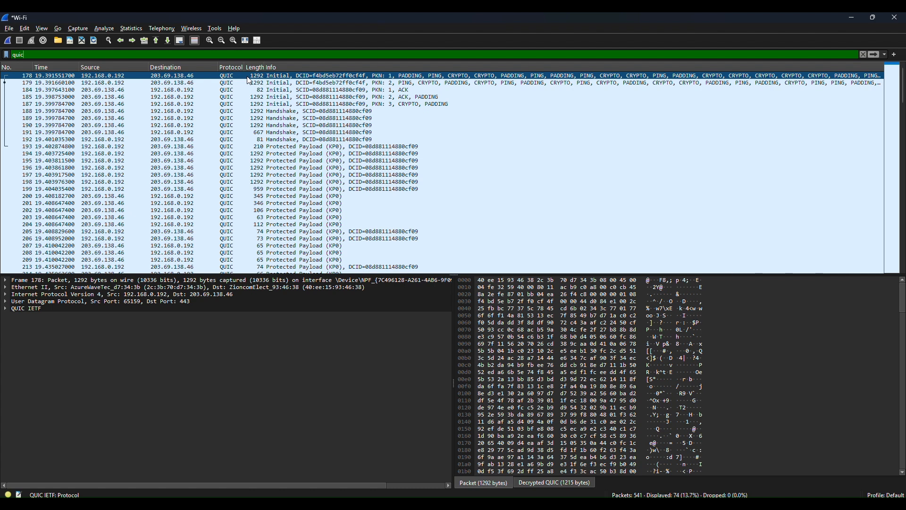
# Replace the display filter with http to look for HTTP packets in the capture.
pyautogui.click(234, 54)
pyautogui.press('BackSpace')
pyautogui.press('BackSpace')
pyautogui.press('BackSpace')
pyautogui.press('BackSpace')
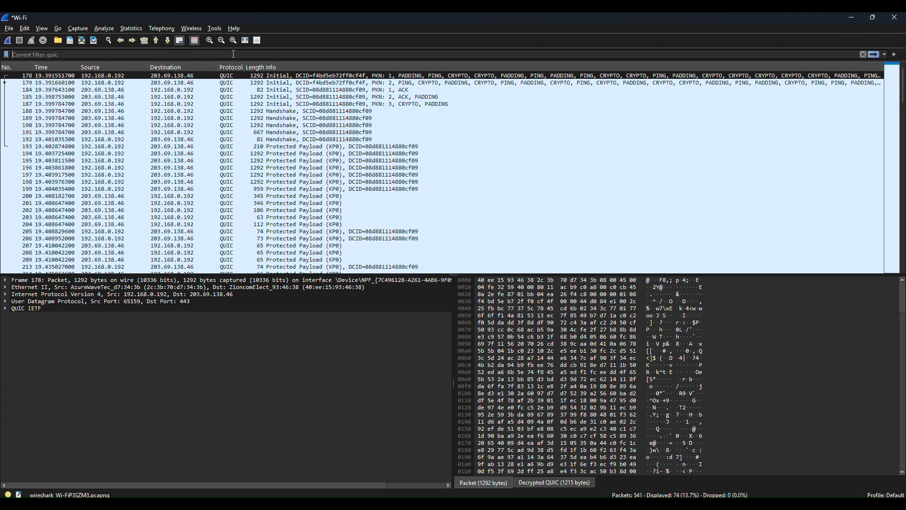
pyautogui.write('http')
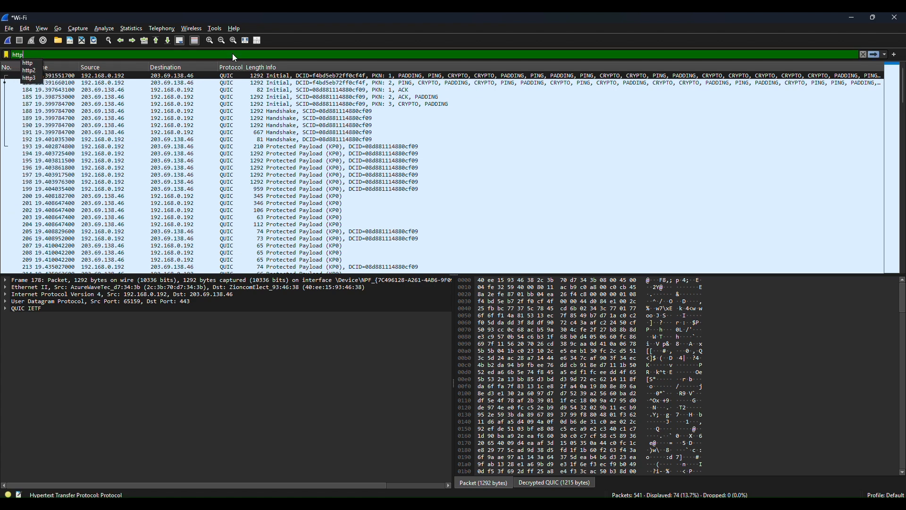
pyautogui.press('Return')
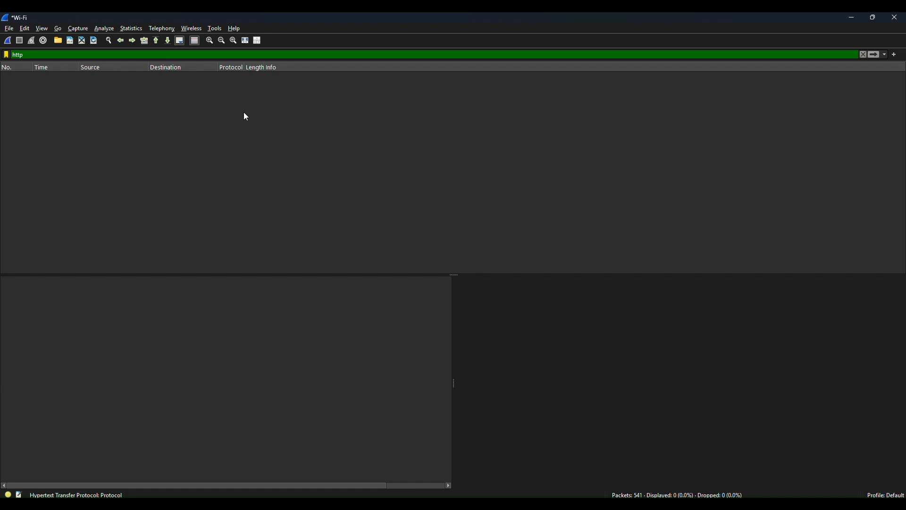
# Clear the display filter text without applying it and start a new Wi-Fi capture without saving the current packets.
pyautogui.press('BackSpace')
pyautogui.press('BackSpace')
pyautogui.press('BackSpace')
pyautogui.press('BackSpace')
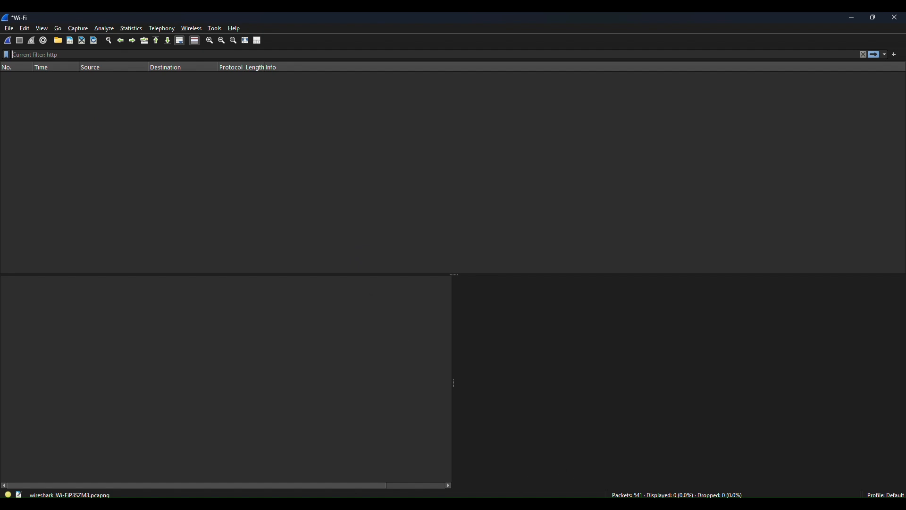
pyautogui.moveTo(578, 503)
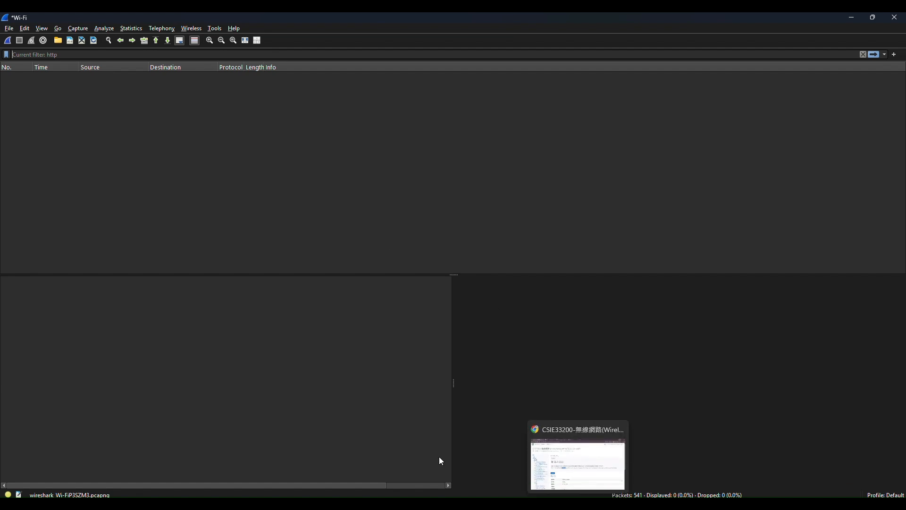
pyautogui.click(7, 42)
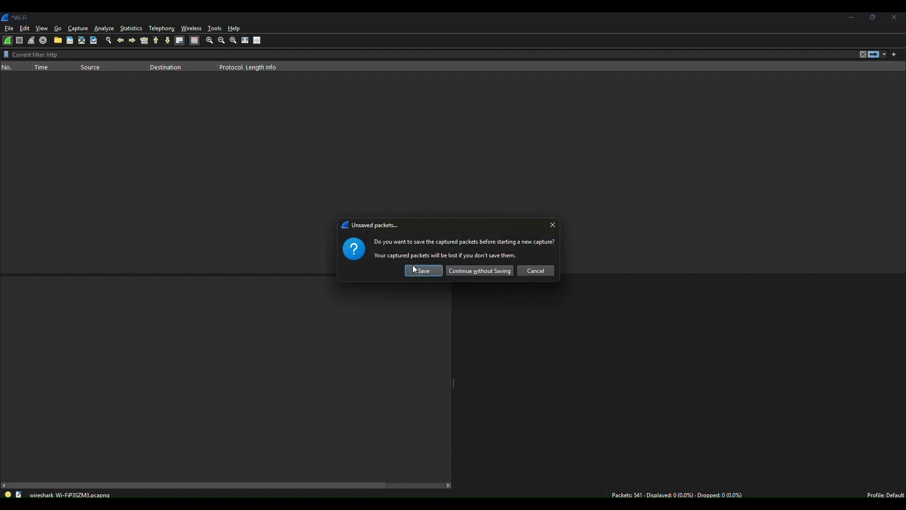
pyautogui.click(455, 270)
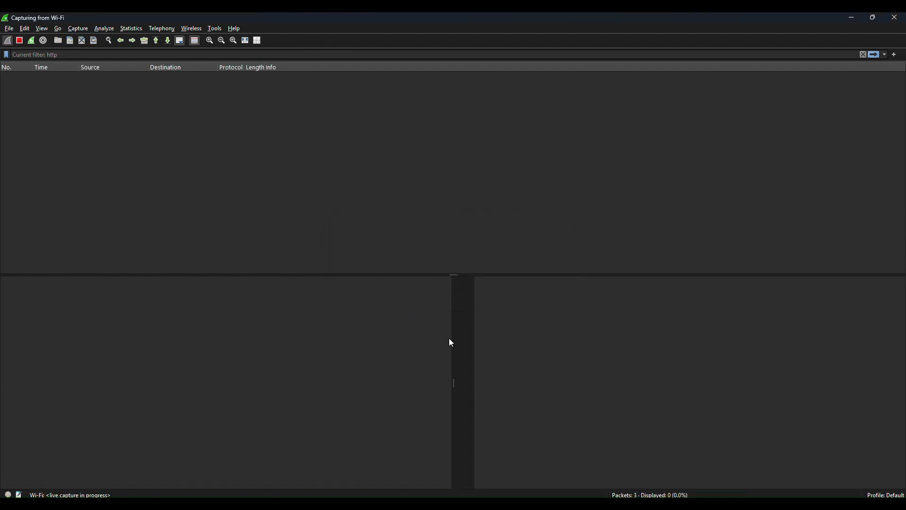
# Switch to Chrome and open oj.csie.ndhu.edu.tw in a new tab to generate HTTP traffic.
pyautogui.click(578, 504)
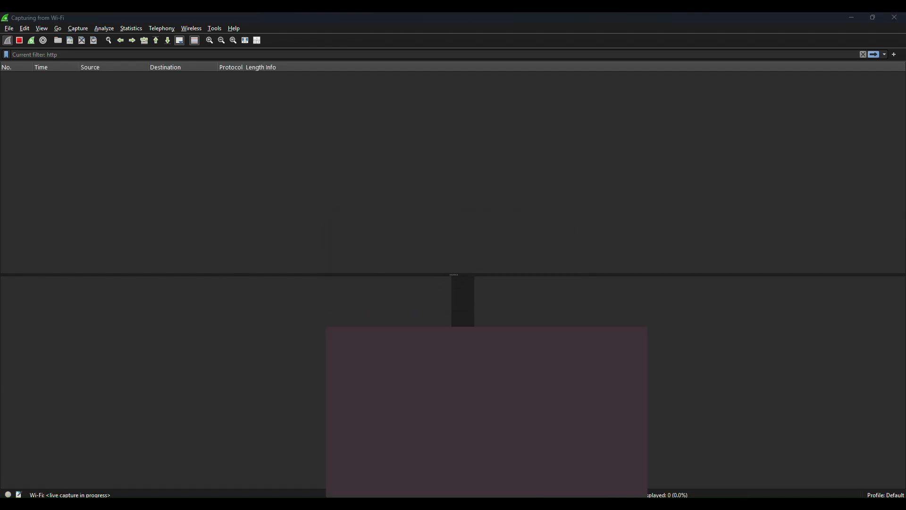
pyautogui.click(377, 25)
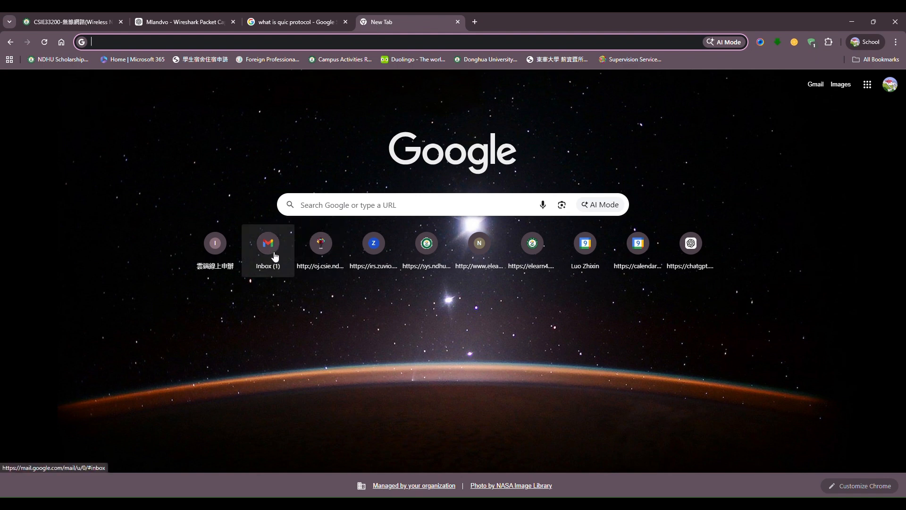
pyautogui.click(322, 257)
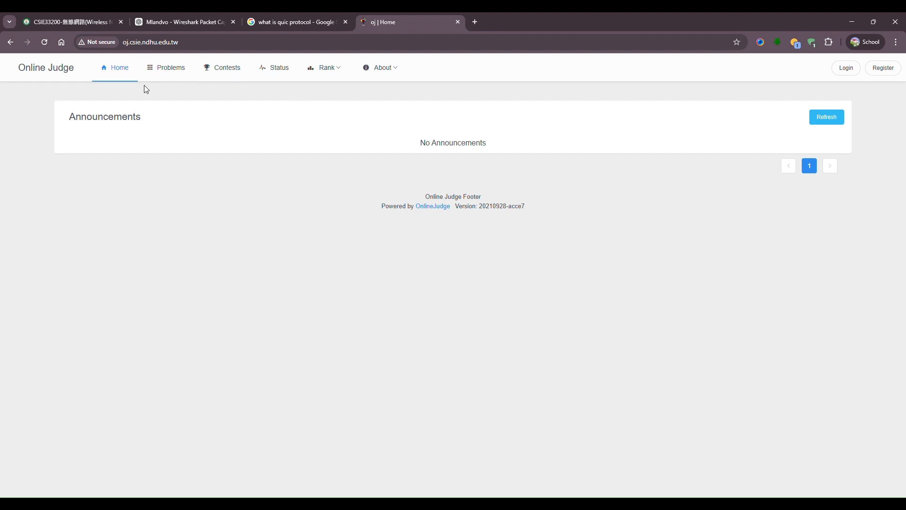
# Check the Online Judge page's address and its connection security information for HTTP use.
pyautogui.click(118, 42)
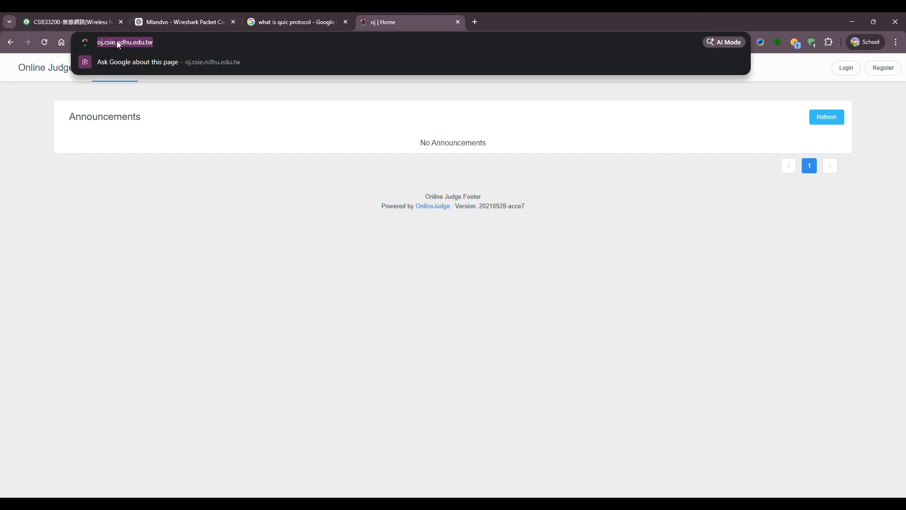
pyautogui.click(127, 148)
pyautogui.click(99, 42)
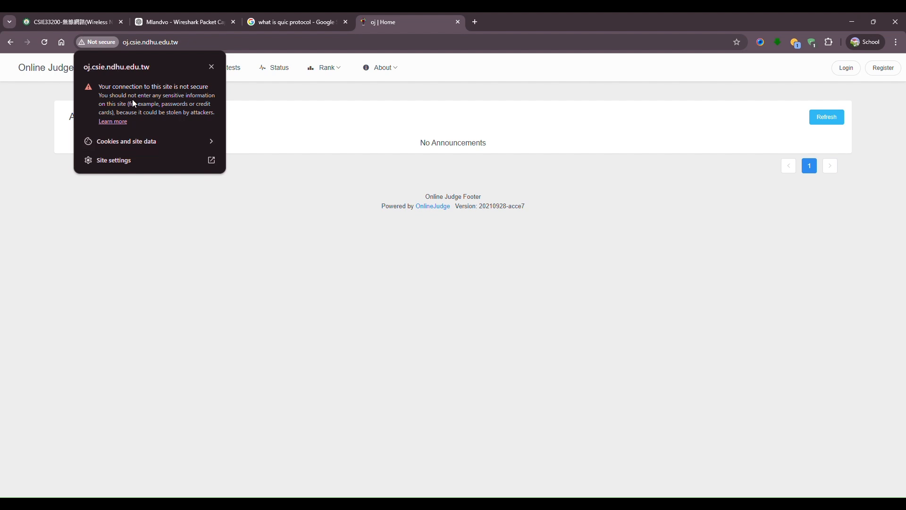
pyautogui.click(186, 42)
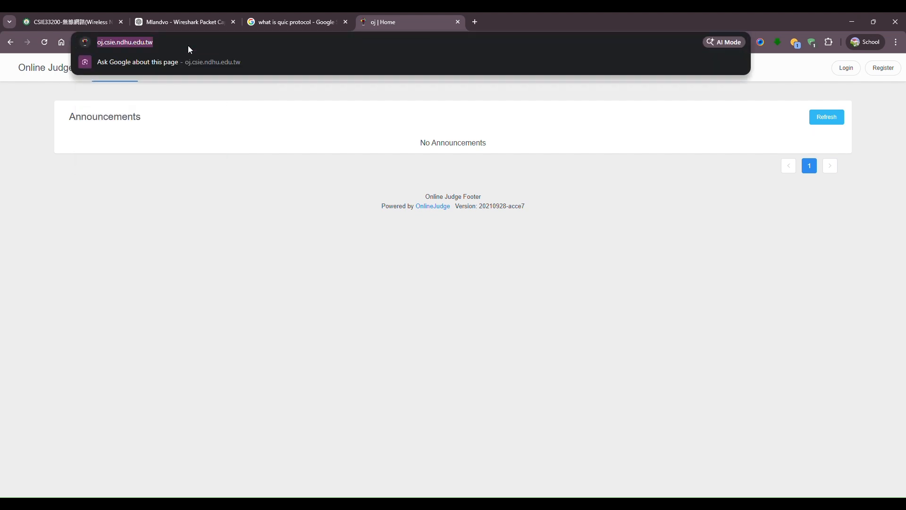
pyautogui.click(188, 43)
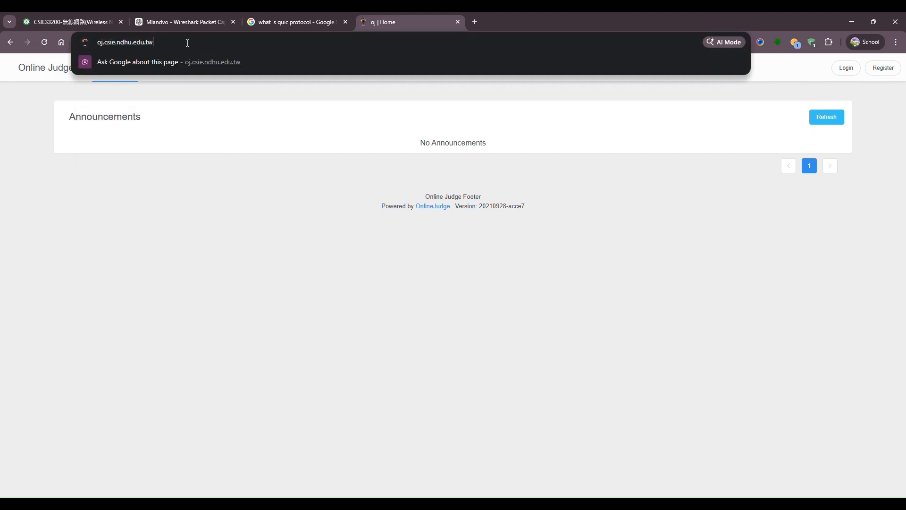
pyautogui.click(57, 233)
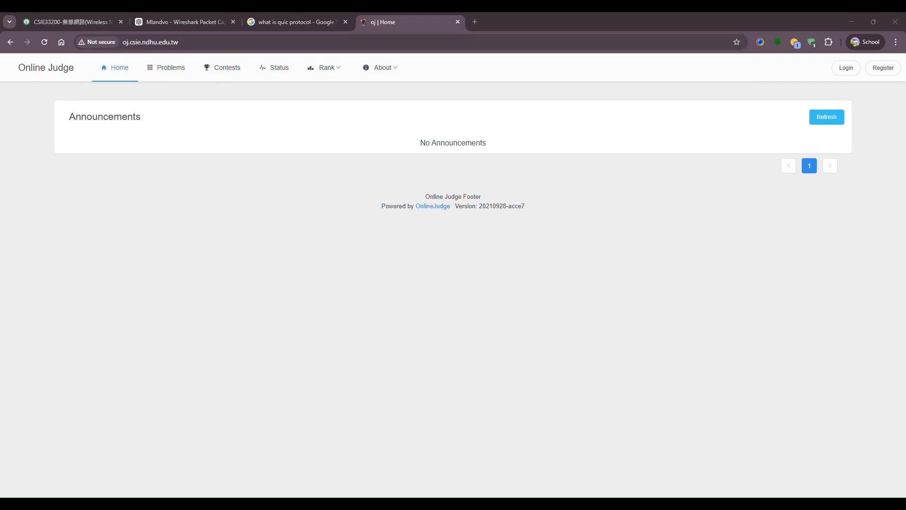
# Switch back to Wireshark and stop the running Wi-Fi capture.
pyautogui.moveTo(583, 503)
pyautogui.click(605, 460)
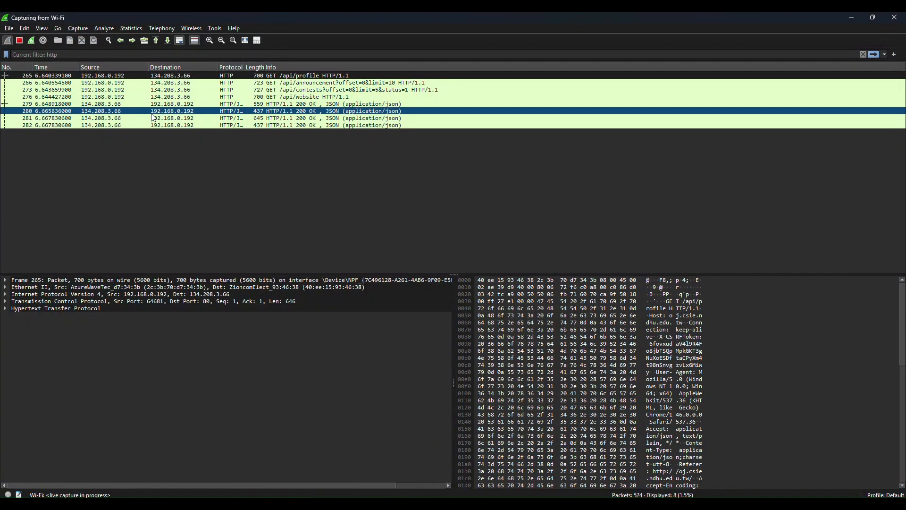
pyautogui.click(18, 40)
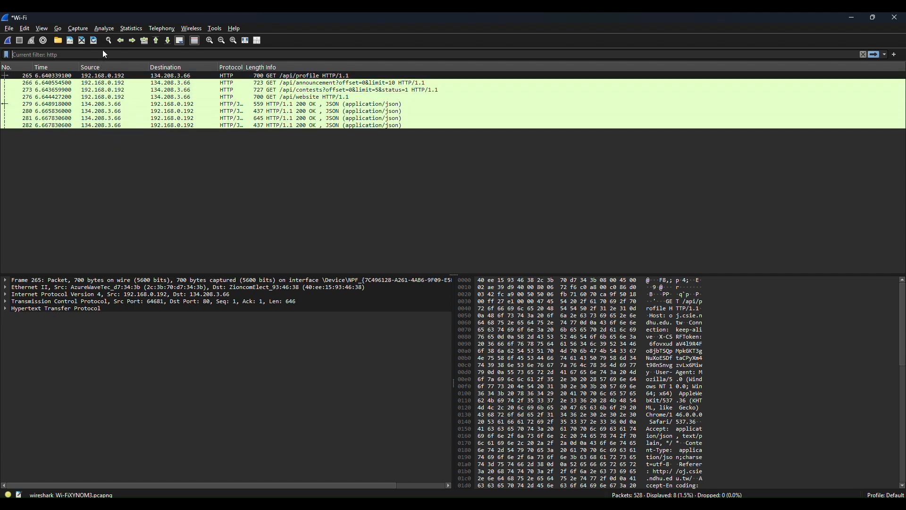
# Look through the protocol and info of the captured HTTP packets from 265 down to 282.
pyautogui.click(228, 76)
pyautogui.click(232, 83)
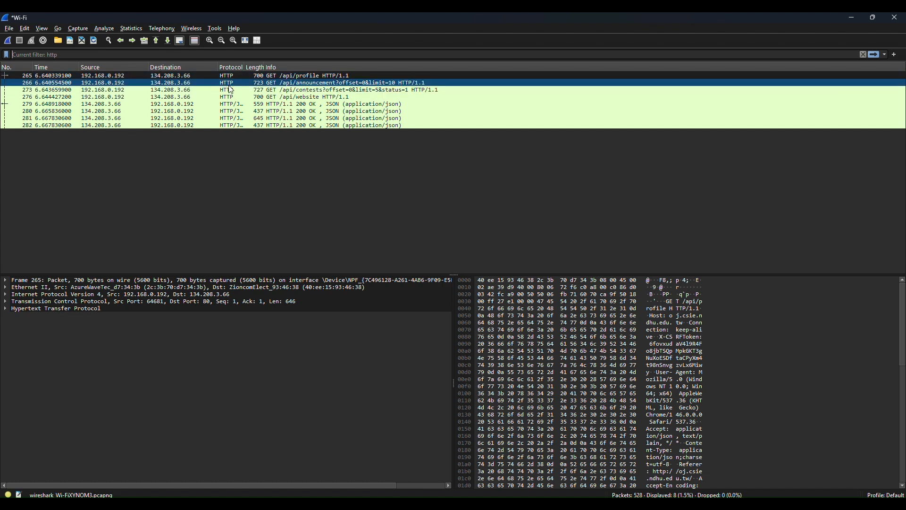
pyautogui.press('Down')
pyautogui.press('Down')
pyautogui.press('Down')
pyautogui.press('Down')
pyautogui.press('Down')
pyautogui.press('Down')
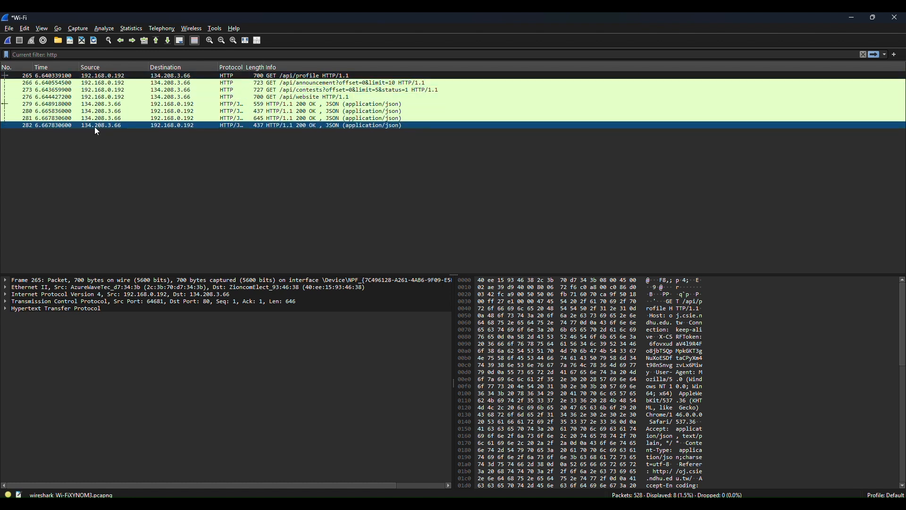
# Go back up to HTTP packet 265 and examine the source addresses of the GET requests through packet 276.
pyautogui.press('Up')
pyautogui.press('Up')
pyautogui.press('Up')
pyautogui.press('Up')
pyautogui.press('Up')
pyautogui.press('Up')
pyautogui.press('Up')
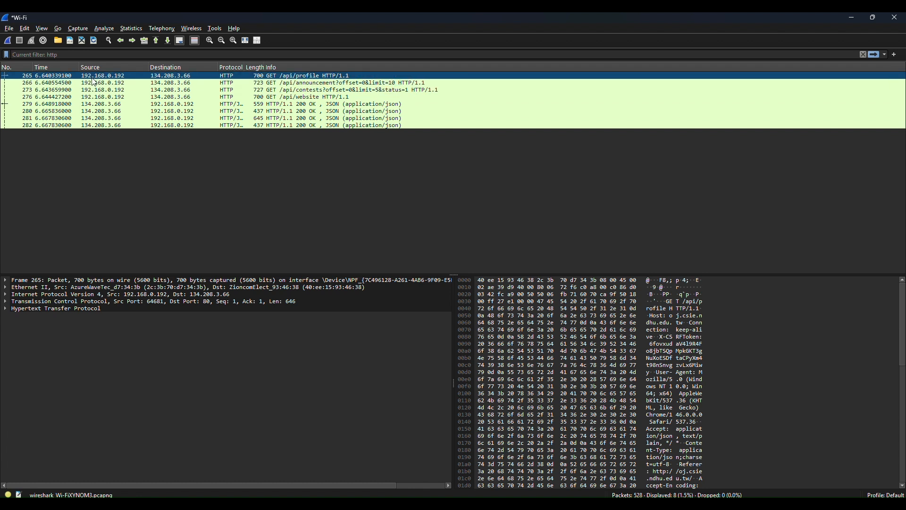
pyautogui.hotkey('ctrl', '/')
pyautogui.click(137, 97)
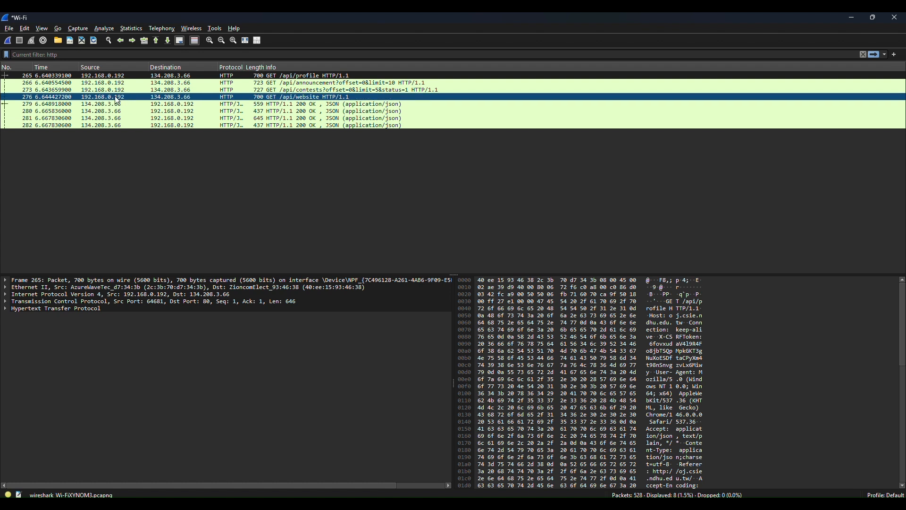
# Check the GET request info of HTTP packet 265 and switch to the Word document with the packet capture results.
pyautogui.click(277, 76)
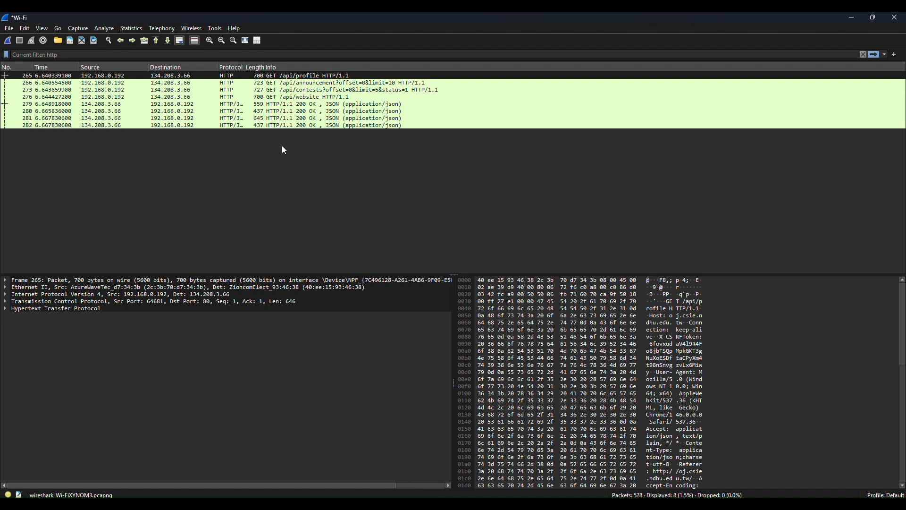
pyautogui.click(428, 113)
pyautogui.click(475, 135)
pyautogui.hotkey('alt', 'Tab')
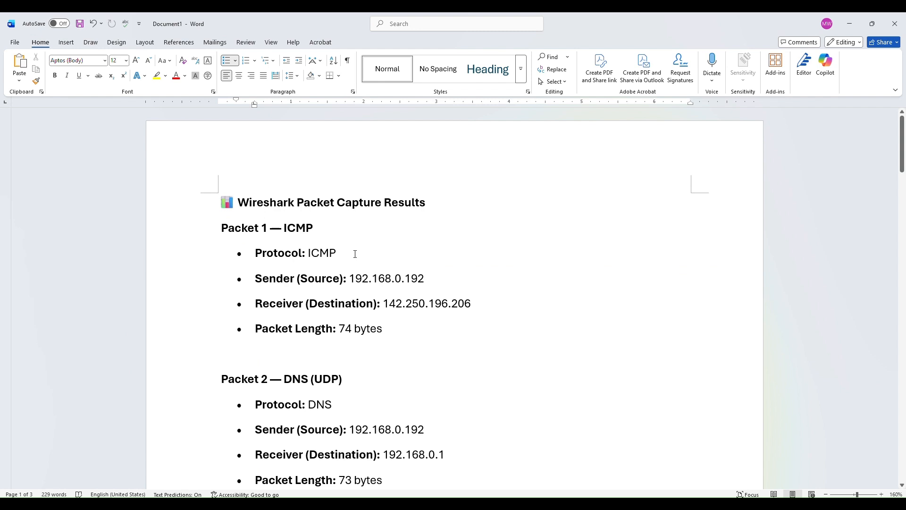
# Review the ICMP and DNS packet entries, highlighting the DNS packet's sender address and part of its receiver address.
pyautogui.scroll(-1, 383, 246)
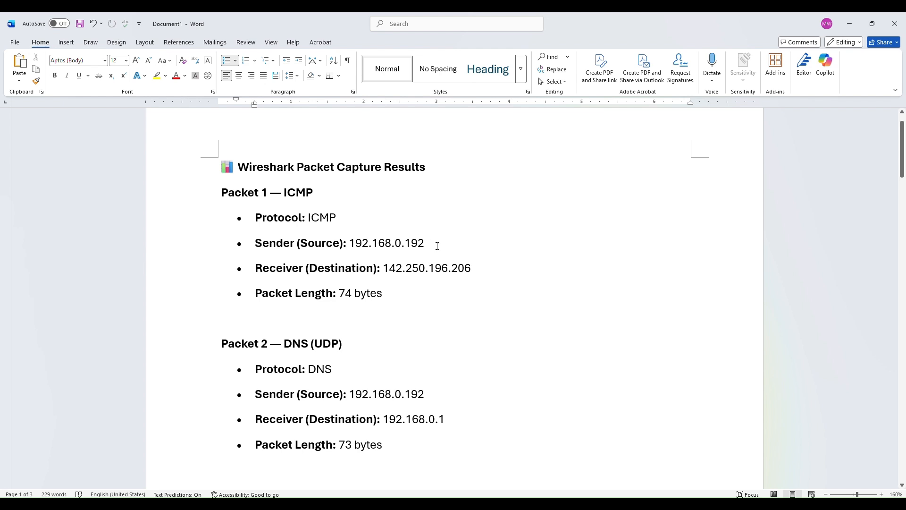
pyautogui.scroll(-3, 437, 245)
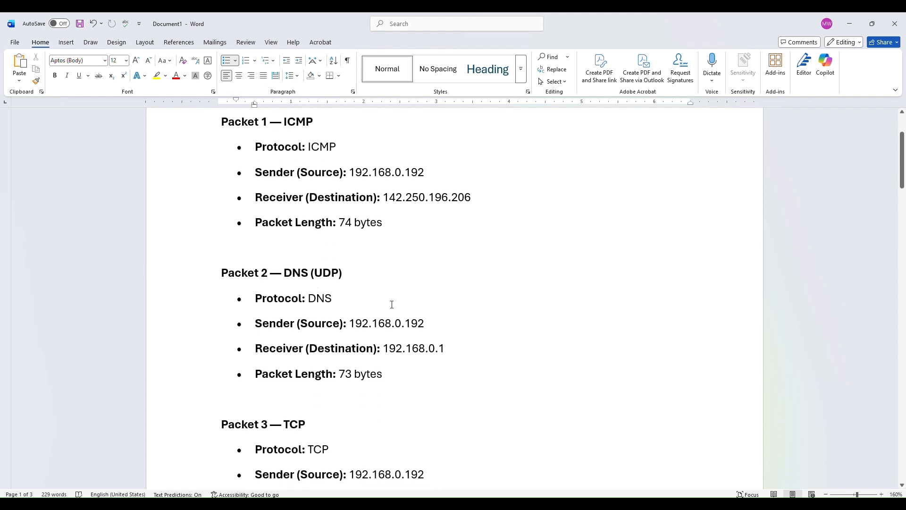
pyautogui.scroll(-3, 392, 304)
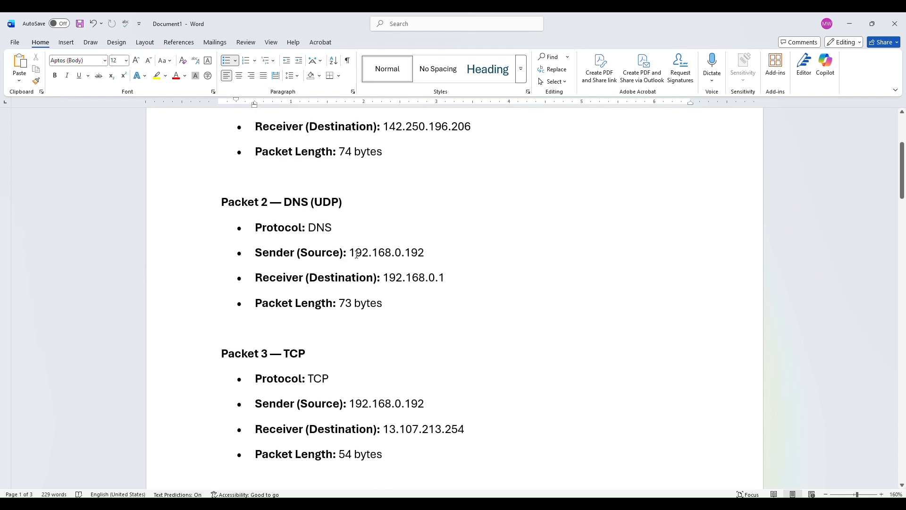
pyautogui.moveTo(353, 259); pyautogui.dragTo(401, 259)
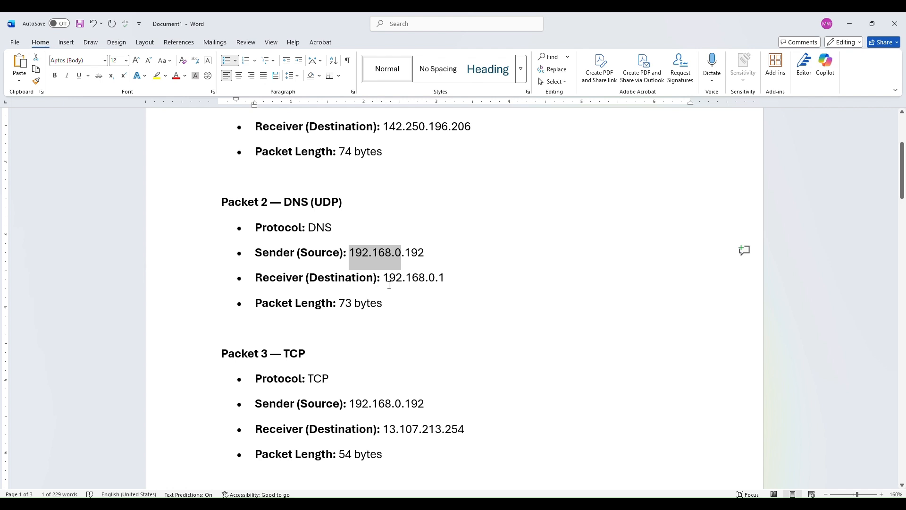
pyautogui.keyDown('shift'); pyautogui.click(419, 257); pyautogui.keyUp('shift')
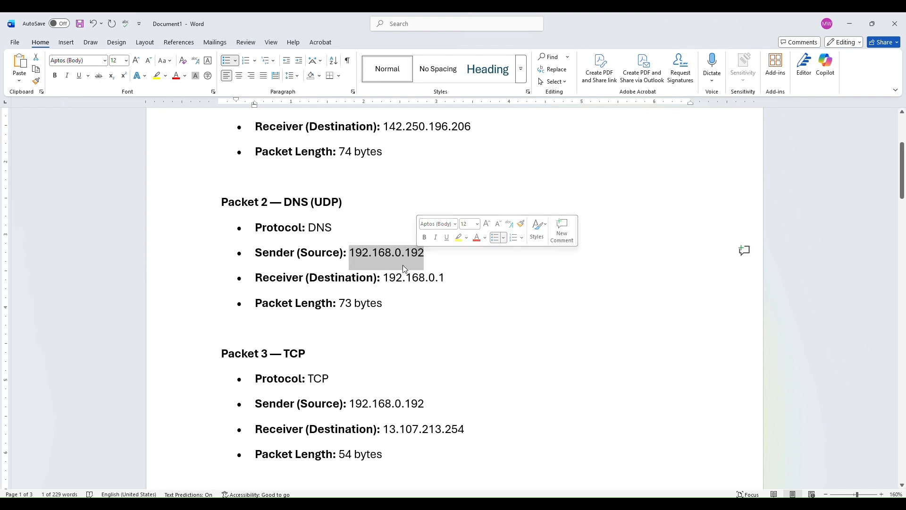
pyautogui.moveTo(396, 277); pyautogui.dragTo(402, 278)
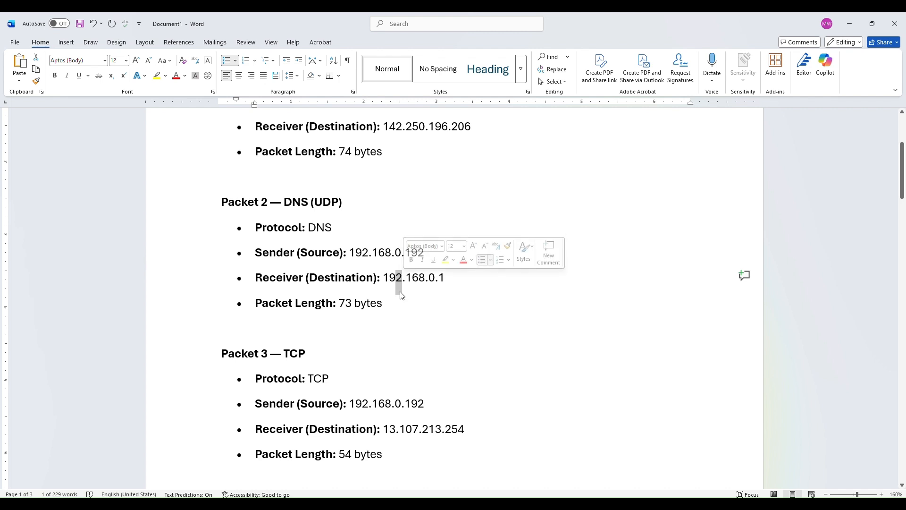
# Review the protocol, sender, receiver and packet length of the TCP and UDP entries, Packets 3 and 4.
pyautogui.scroll(-1, 408, 321)
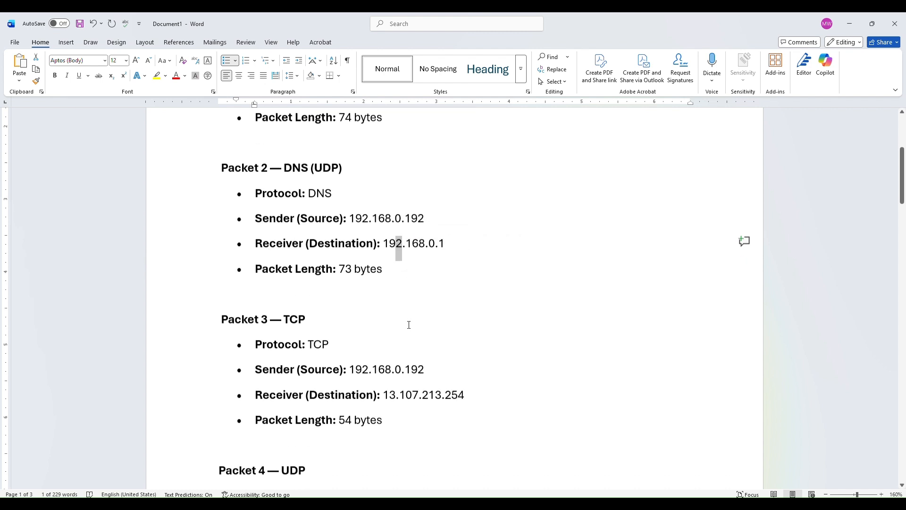
pyautogui.scroll(-2, 371, 302)
pyautogui.scroll(1, 340, 302)
pyautogui.scroll(-4, 307, 292)
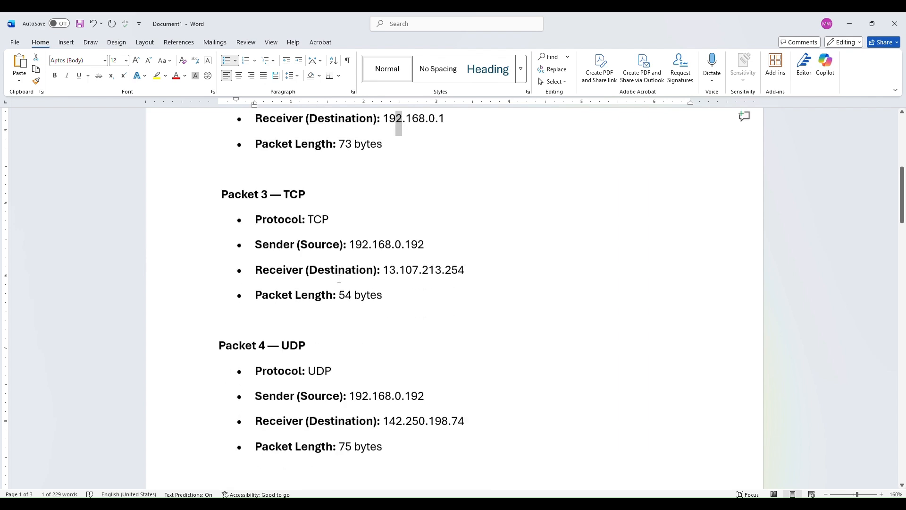
pyautogui.scroll(3, 337, 247)
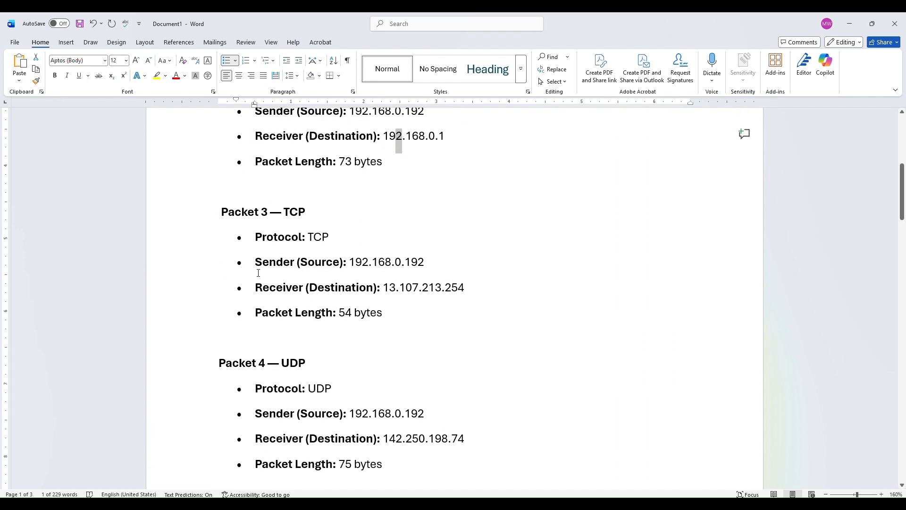
pyautogui.scroll(-2, 390, 305)
pyautogui.scroll(-4, 332, 283)
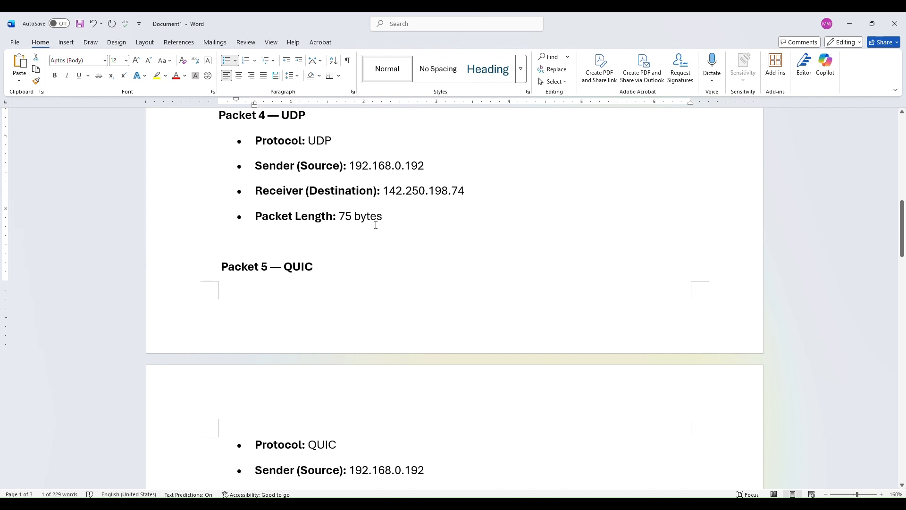
# Read through the protocol, sender, receiver and packet length of the QUIC and HTTP entries, Packets 5 and 6.
pyautogui.scroll(-1, 378, 231)
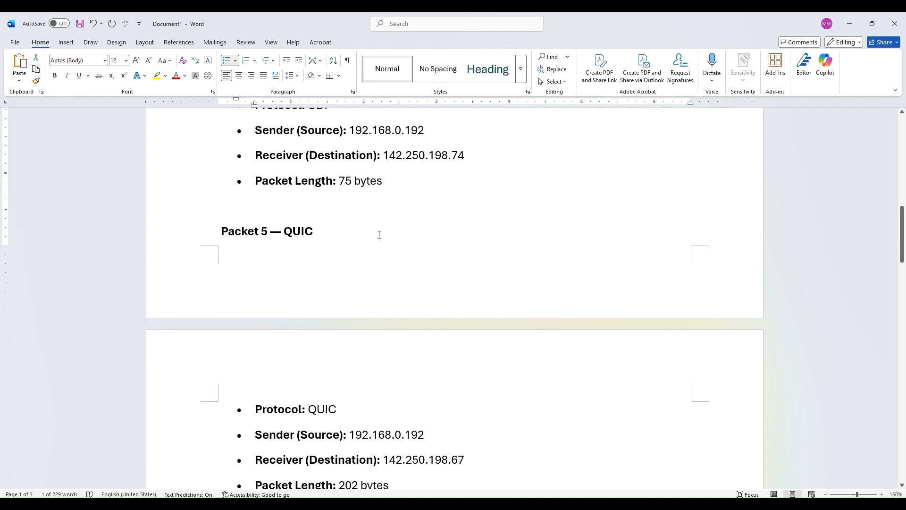
pyautogui.scroll(-5, 379, 234)
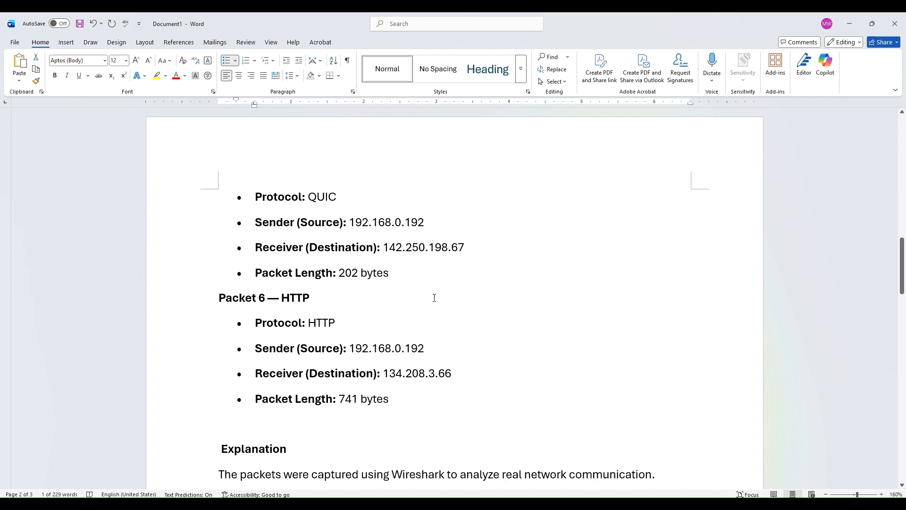
pyautogui.scroll(-3, 434, 298)
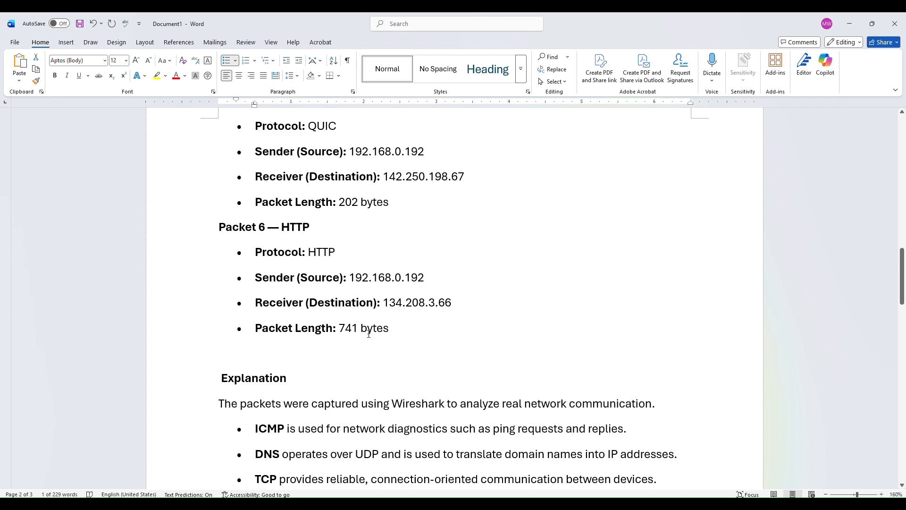
pyautogui.scroll(-5, 218, 307)
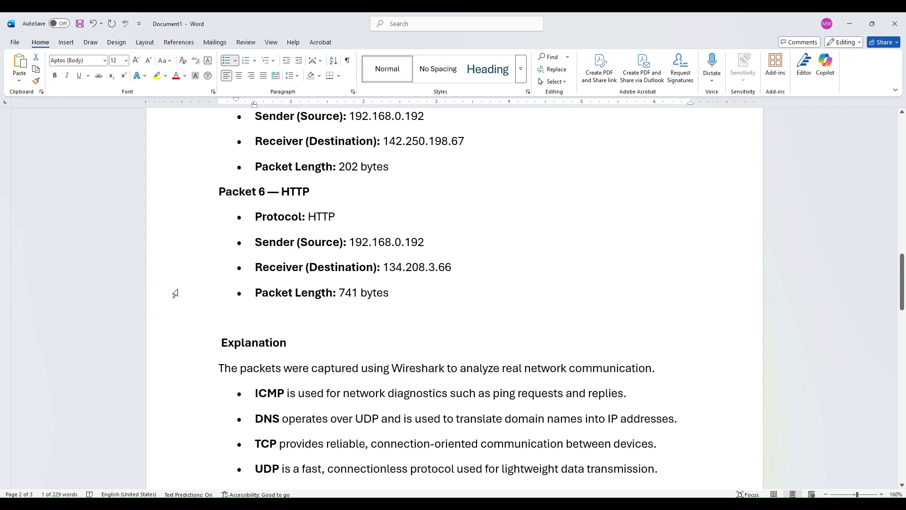
# Read the Explanation section's descriptions of the ICMP, DNS, TCP, UDP, QUIC and HTTP protocols.
pyautogui.scroll(-3, 222, 284)
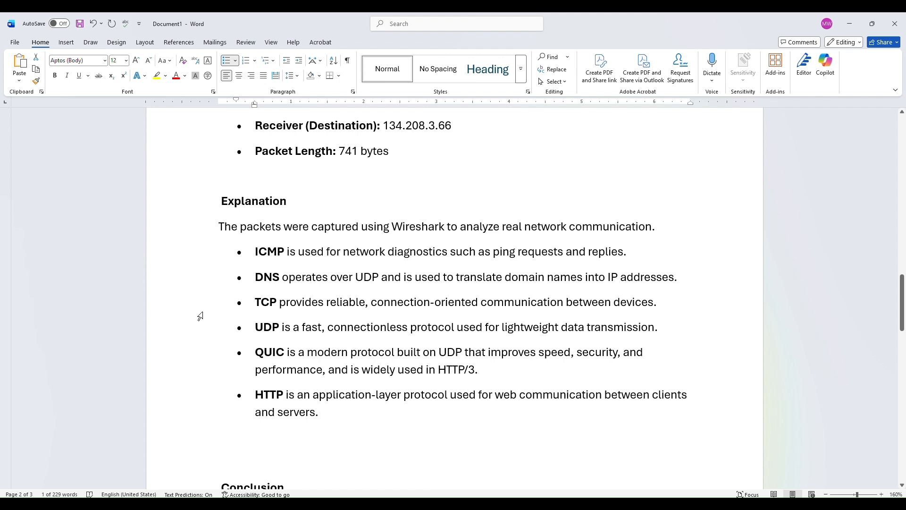
pyautogui.scroll(-3, 206, 264)
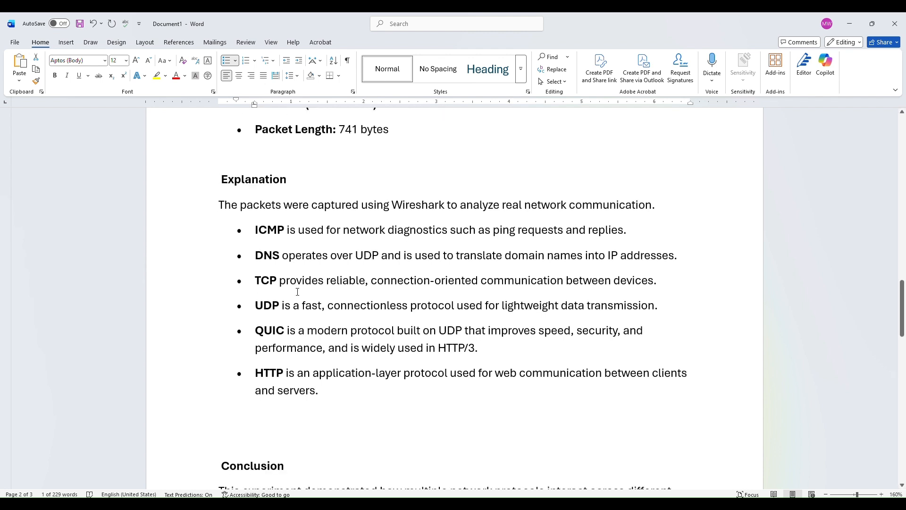
pyautogui.scroll(-1, 191, 234)
# Go back up to recheck the QUIC and HTTP packet entries and return to the Explanation section.
pyautogui.scroll(8, 285, 241)
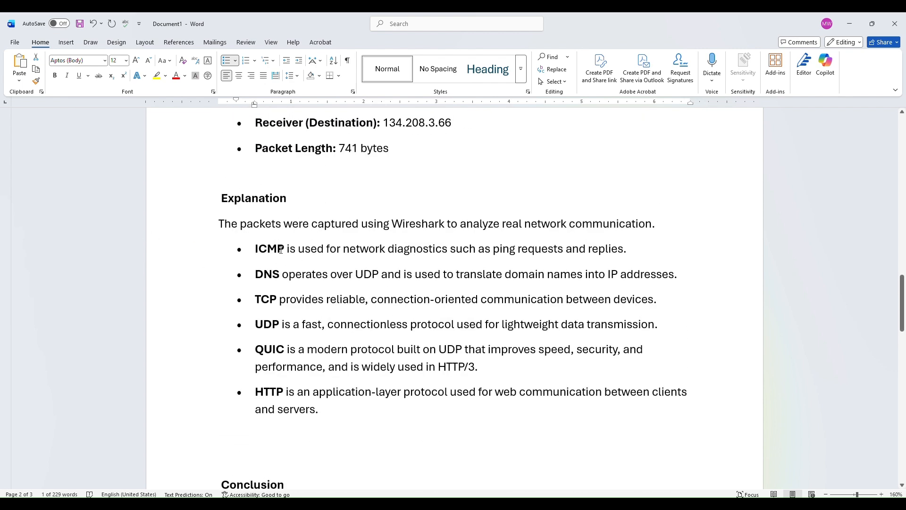
pyautogui.scroll(3, 285, 241)
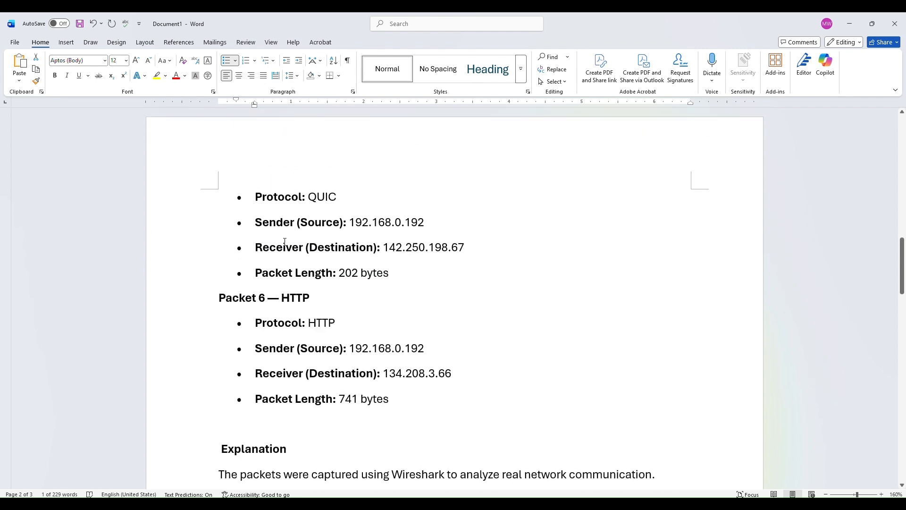
pyautogui.scroll(3, 284, 241)
pyautogui.scroll(-6, 283, 254)
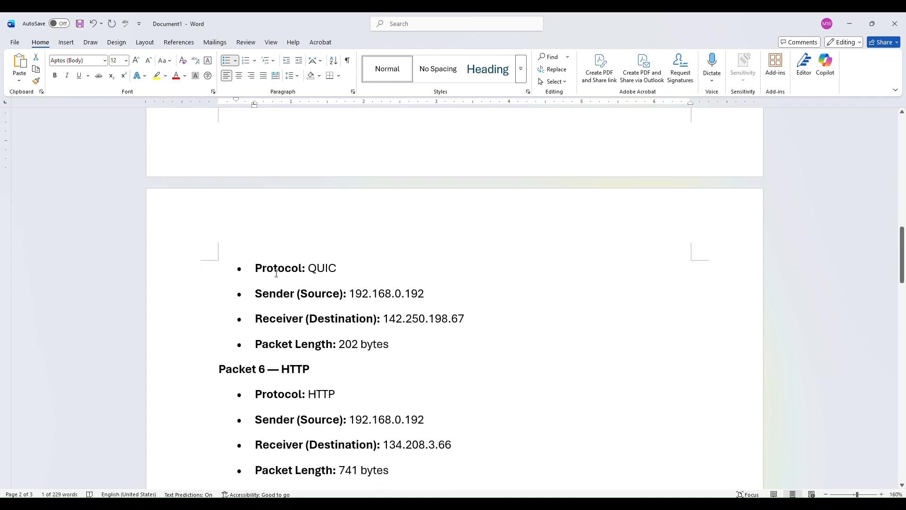
pyautogui.scroll(-2, 283, 272)
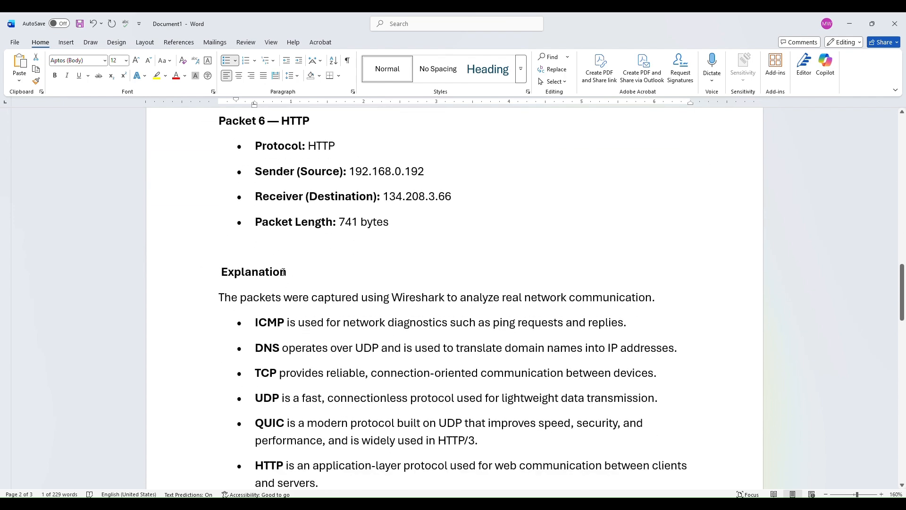